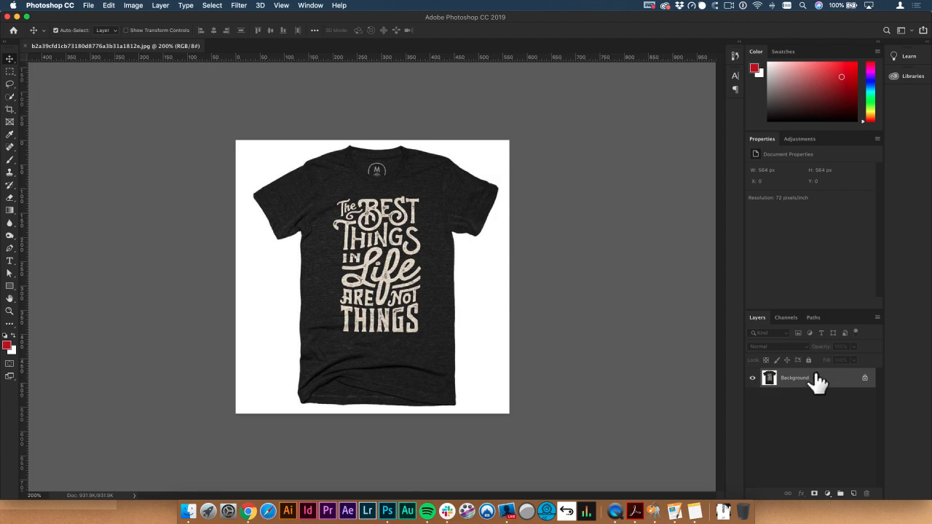
Step: Duplicate the Background layer, then select the shirt as the subject and copy it onto its own layer
key("super+j")
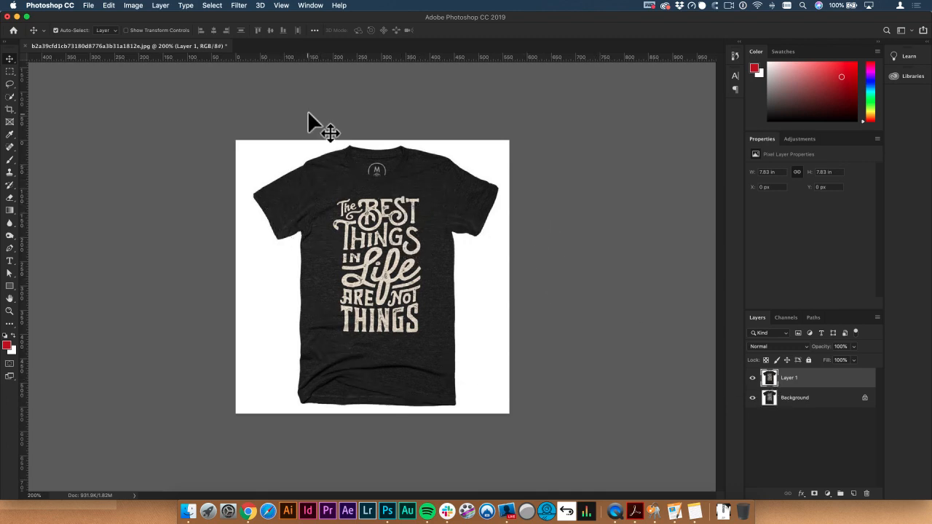
left_click(211, 6)
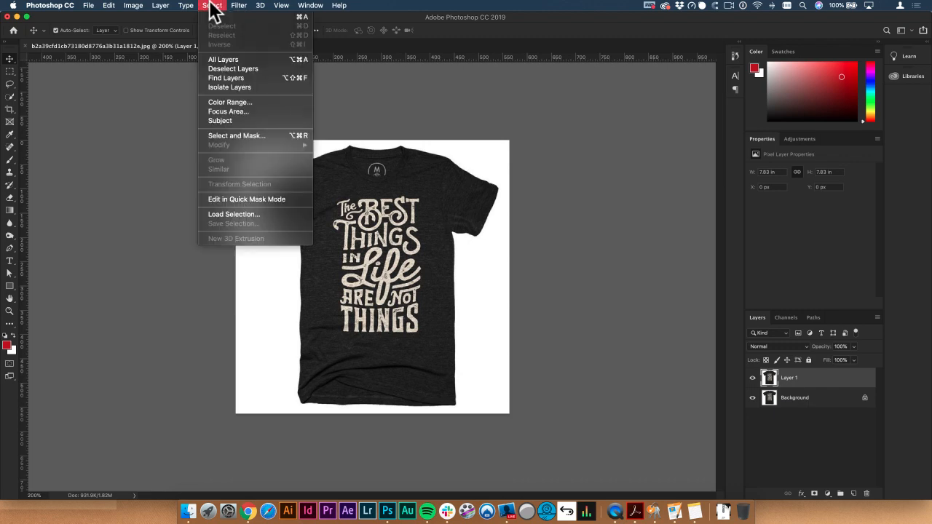
left_click(222, 120)
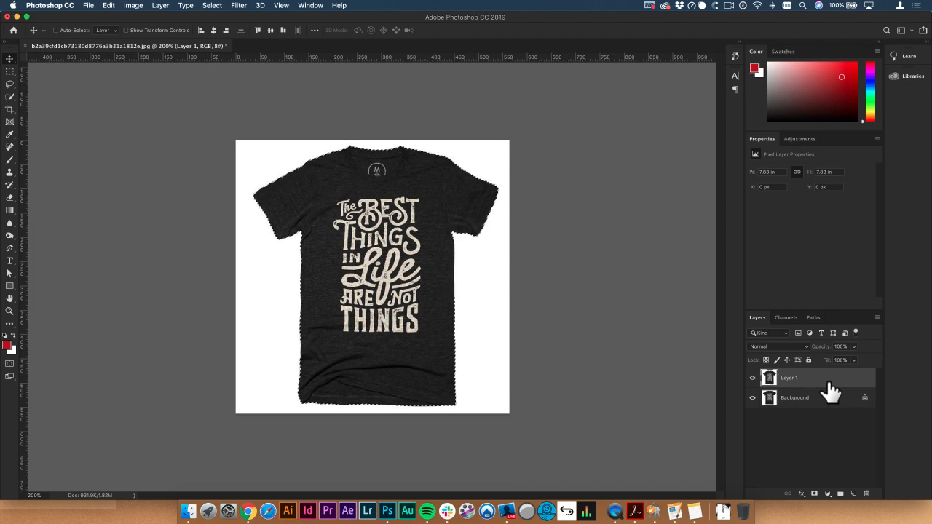
key("super+j")
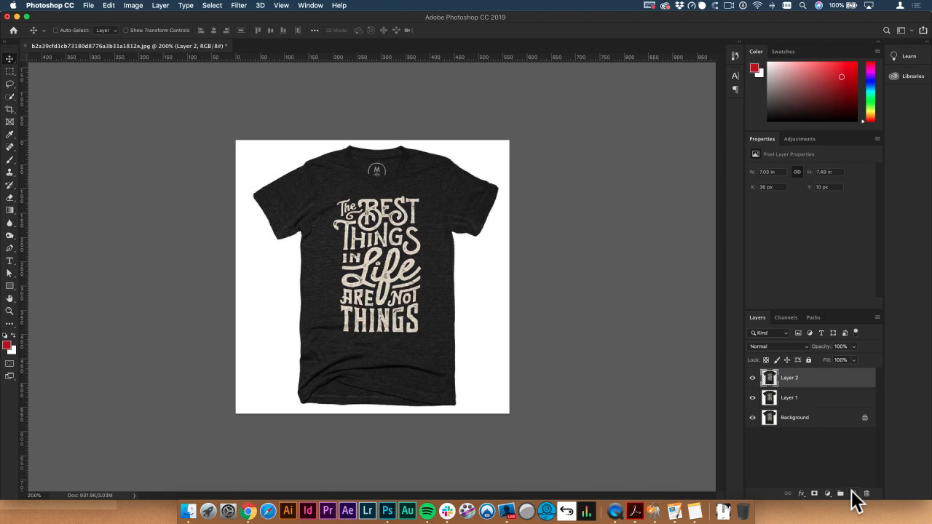
Step: Add an empty layer beneath the shirt cutout and fill it with the red foreground color
left_click(853, 494, "super")
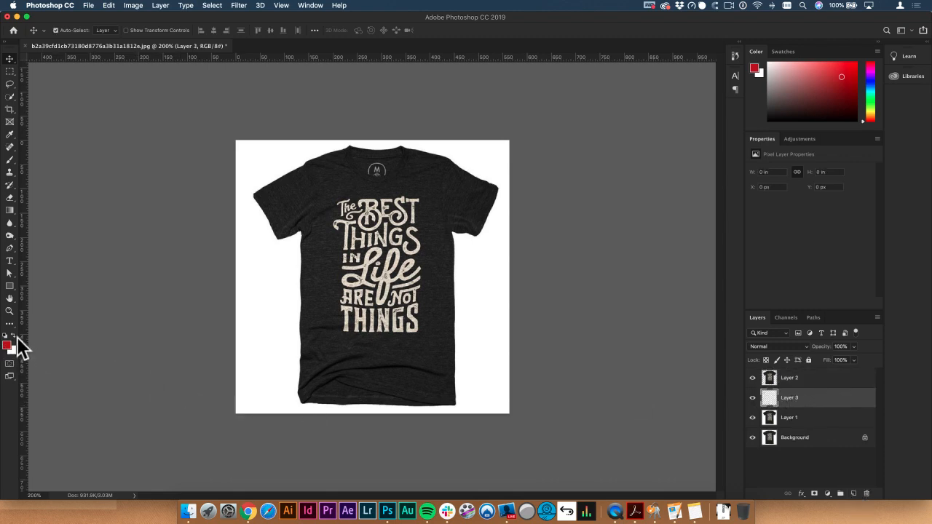
key("alt+BackSpace")
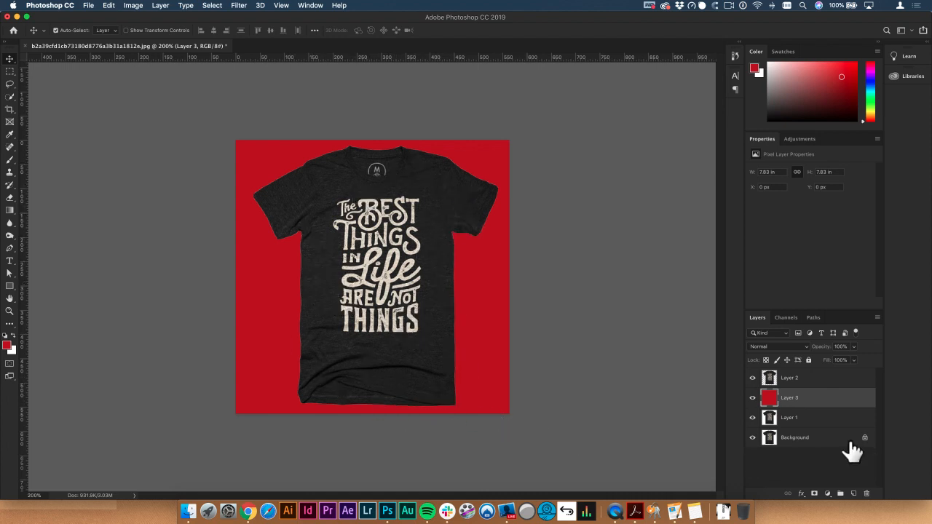
Step: Rename the shirt cutout layer as Black
left_click(787, 380)
double_click(788, 378)
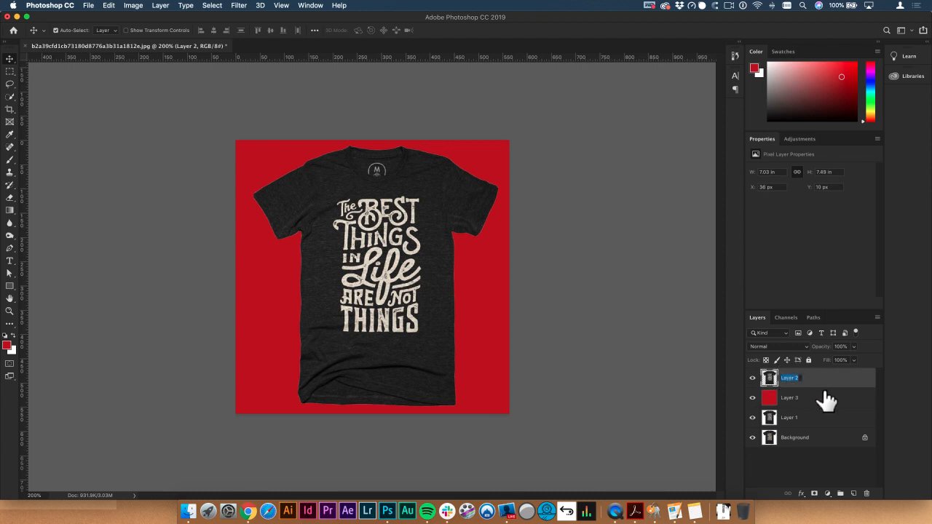
type("Black")
key("Return")
Step: Duplicate the Black layer under the name white, hide the original, and invert the colors of the copy
key("super+j")
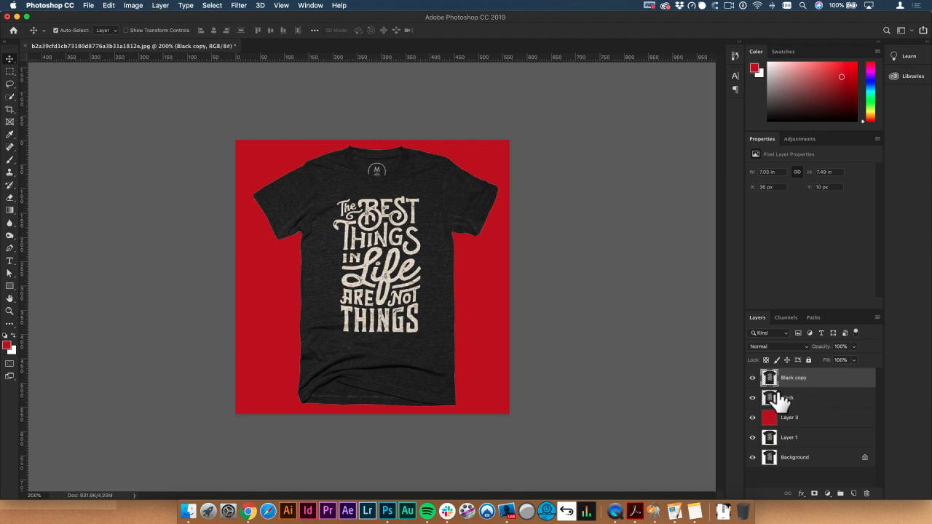
left_click(752, 397)
double_click(792, 379)
type("white")
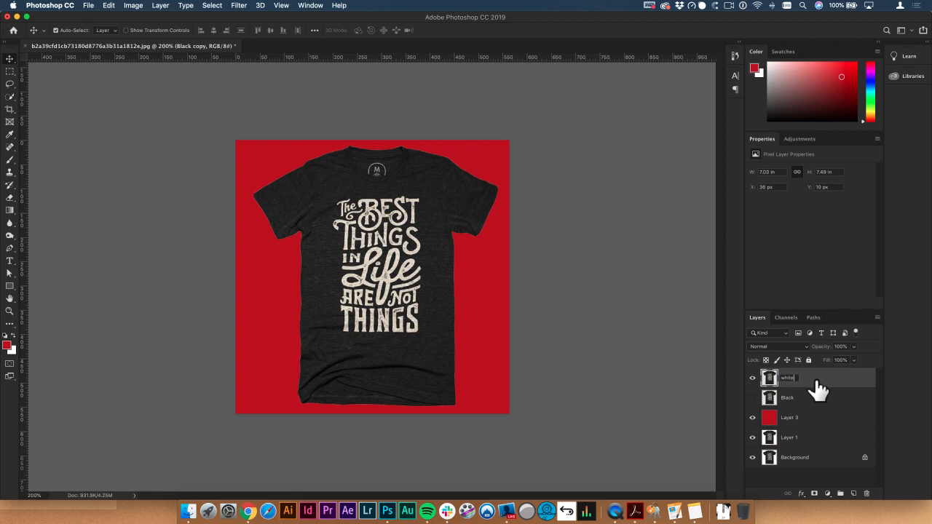
key("Return")
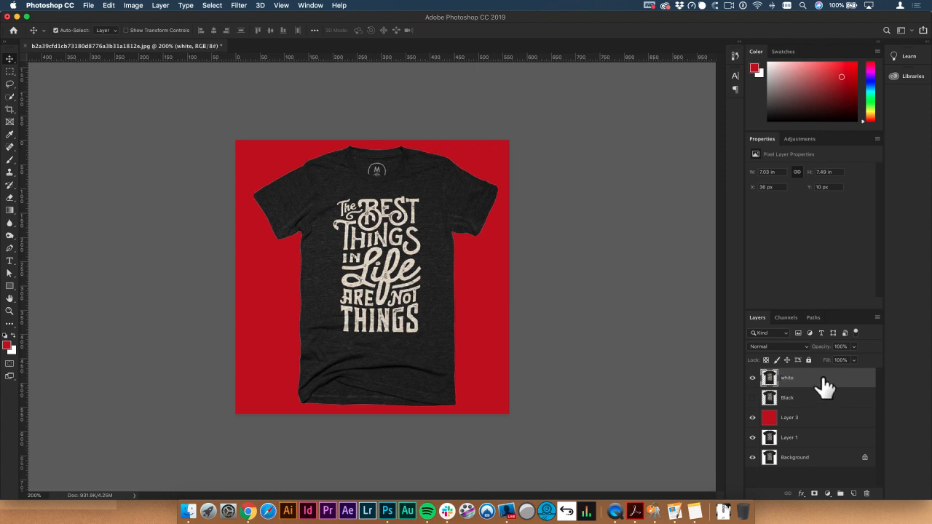
key("super+i")
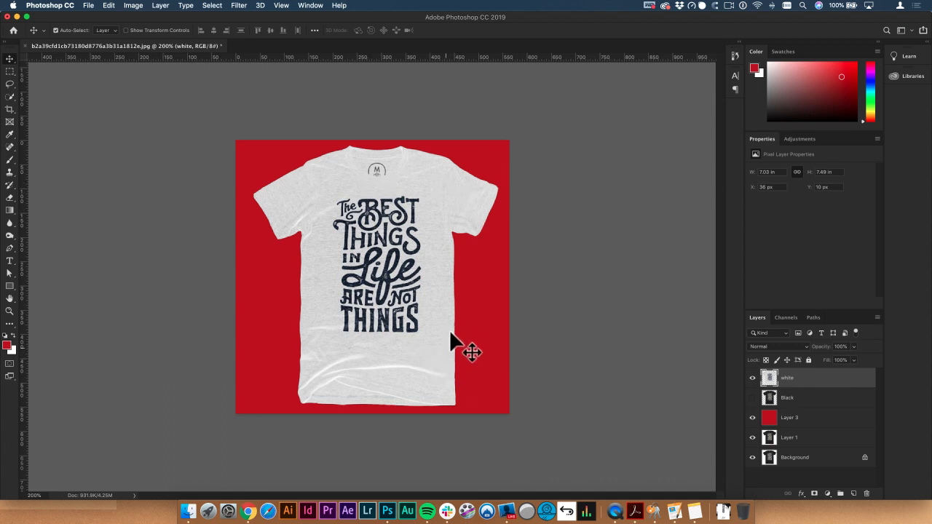
Step: Copy the red fill layer to the top of the layer stack, above the white shirt
left_click(793, 418)
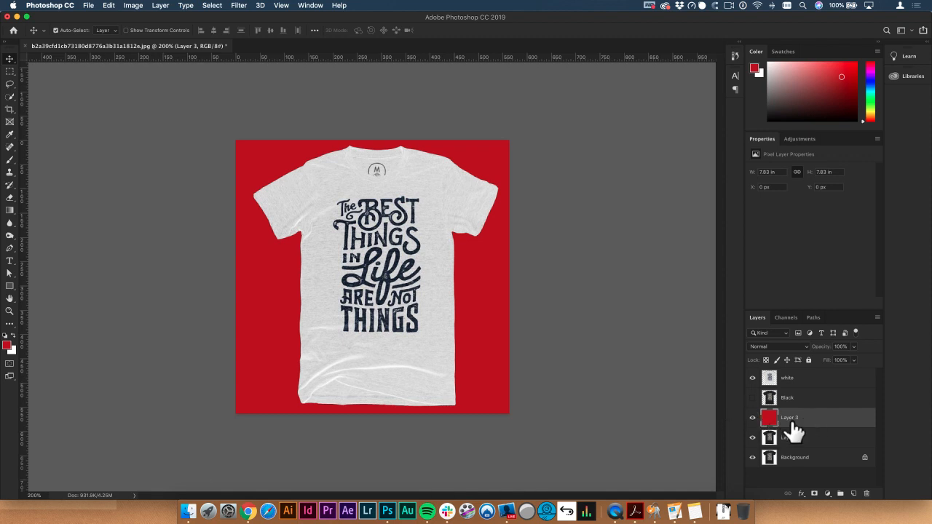
left_click_drag(814, 425, 817, 380)
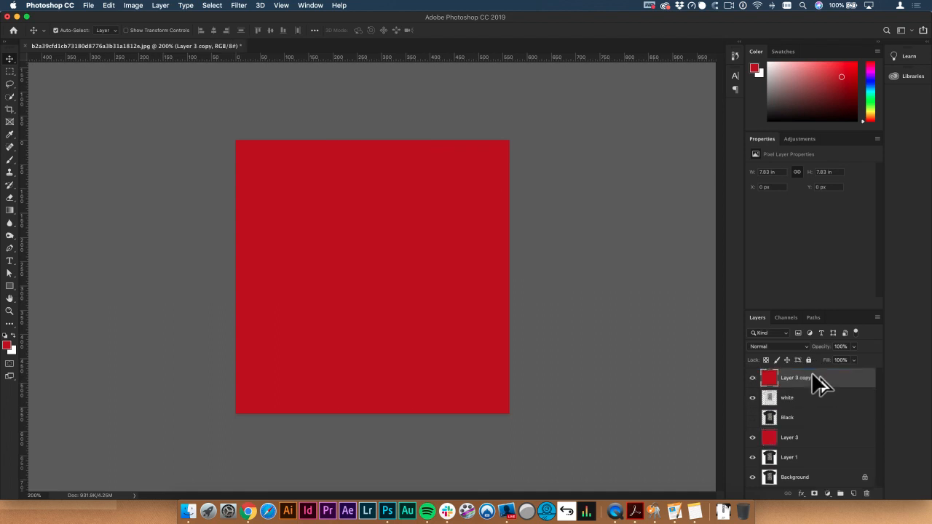
Step: Fill the original red layer below the shirts with white and clip the red copy to the white shirt layer
left_click(815, 440)
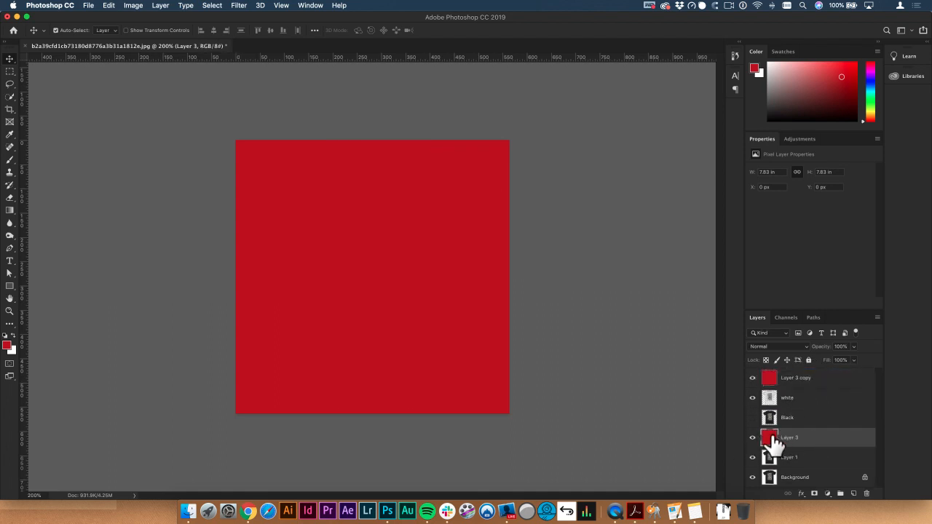
left_click_drag(769, 441, 12, 354)
mouse_move(779, 393)
left_mouse_down()
mouse_move(784, 372)
mouse_move(776, 380)
mouse_move(776, 399)
mouse_move(789, 380)
left_mouse_up()
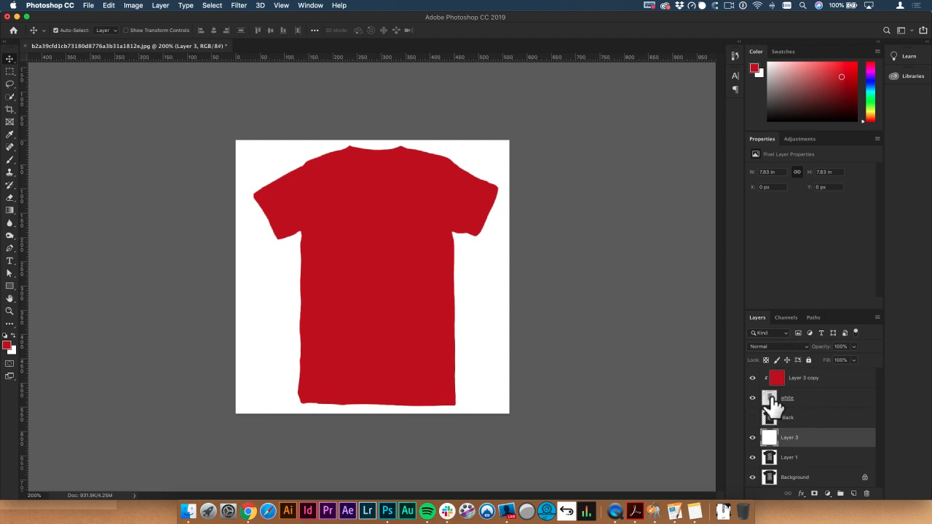
Step: Duplicate the white shirt layer beneath the clipped red fill and hide the original white layer
left_click(778, 399)
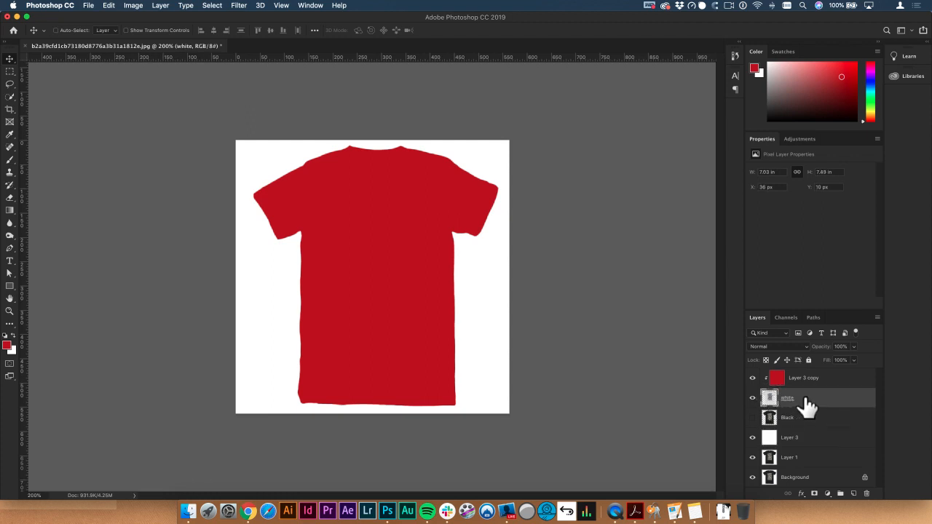
key("super+j")
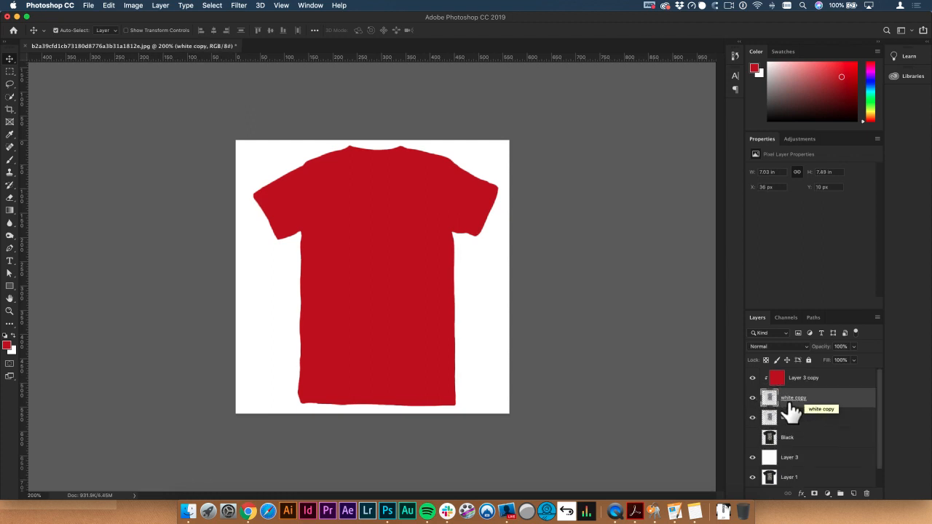
left_click(753, 418)
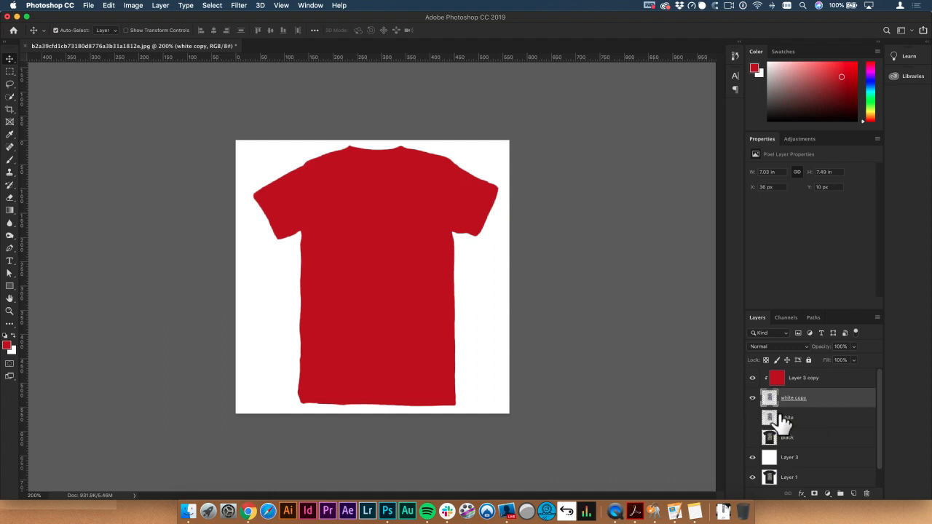
Step: Set the blend mode of the clipped red fill layer to Lighter Color
left_click(783, 380)
left_click(769, 345)
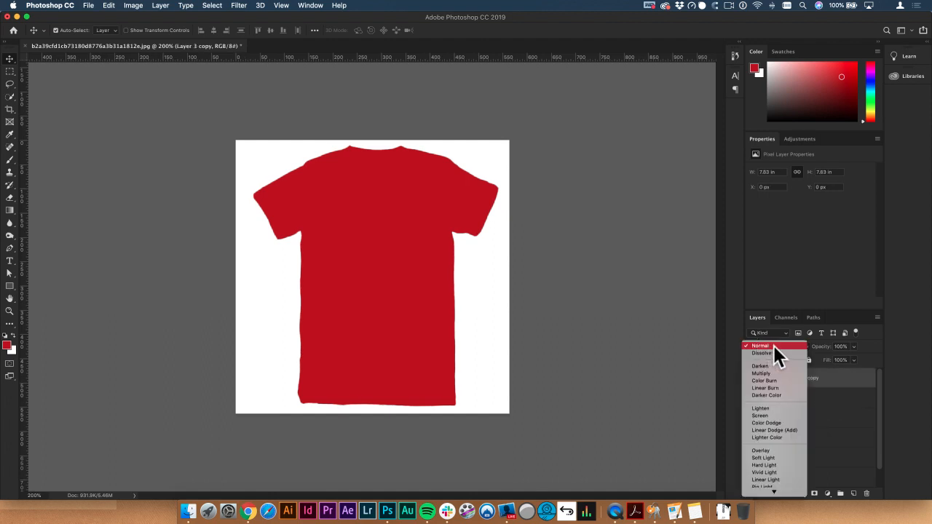
left_click(777, 346)
left_click(794, 346)
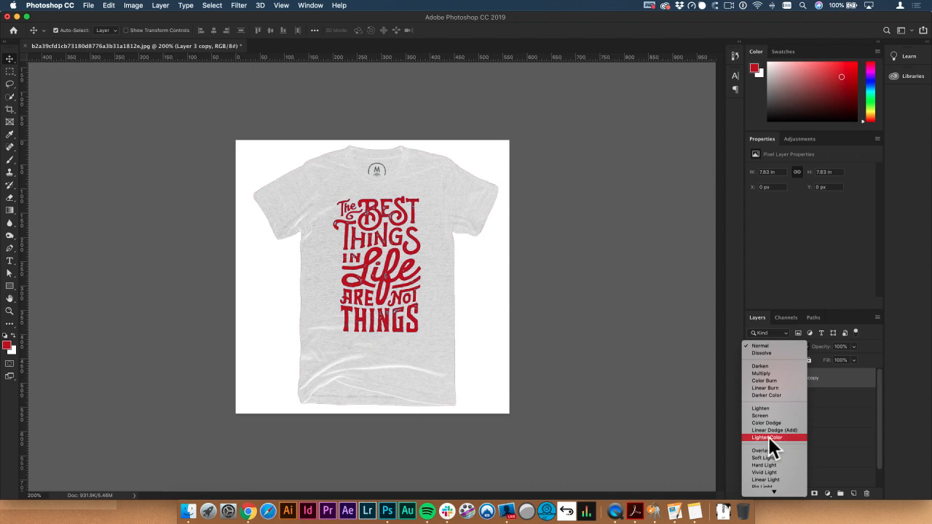
left_click(777, 437)
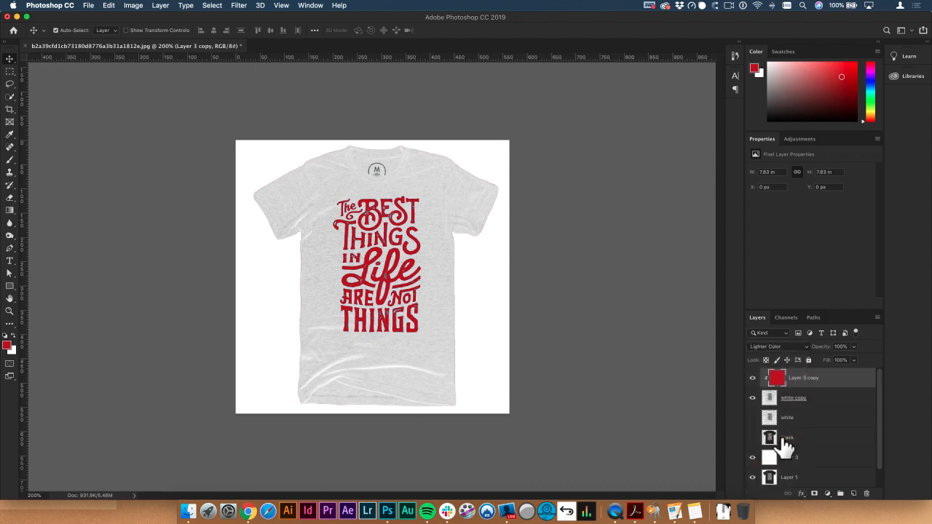
Step: Group the clipped red fill with the white shirt copy and name the group "white shirt red text"
left_click(825, 403, "shift")
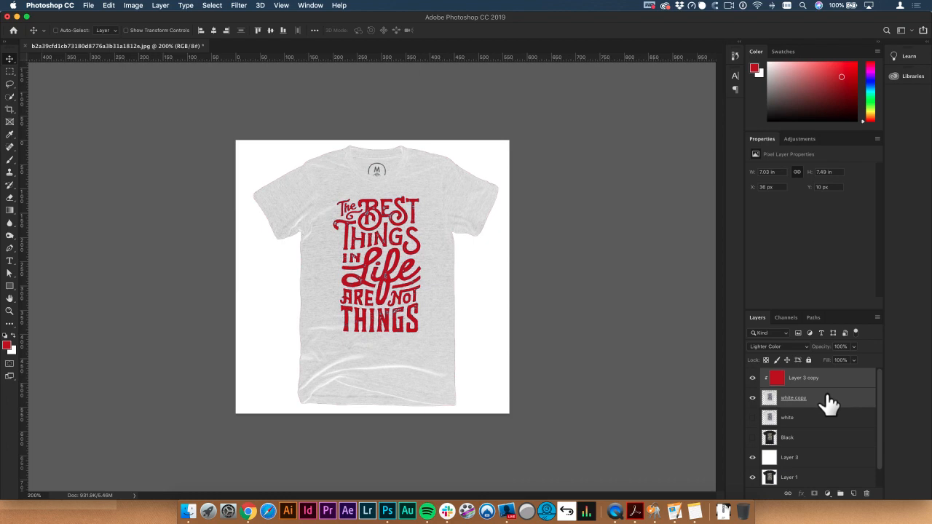
key("super+g")
double_click(789, 373)
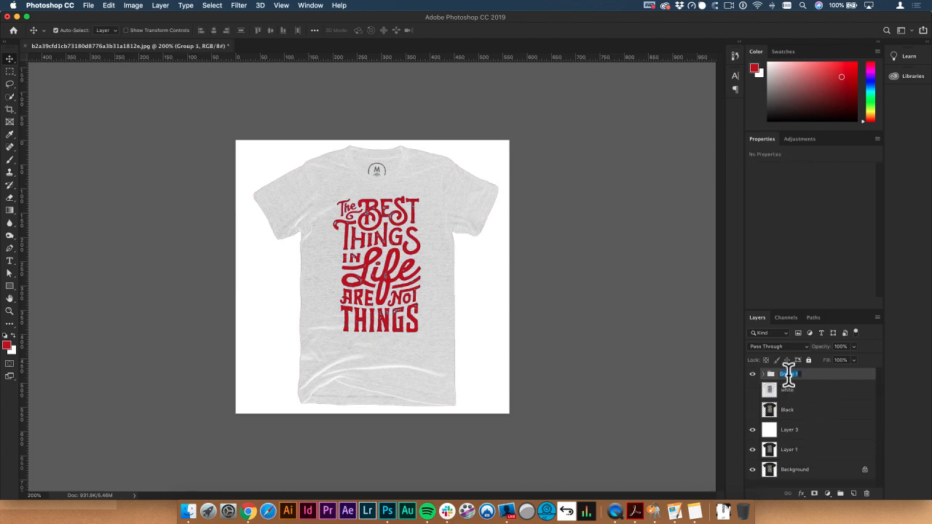
type("white shirt red text")
key("Return")
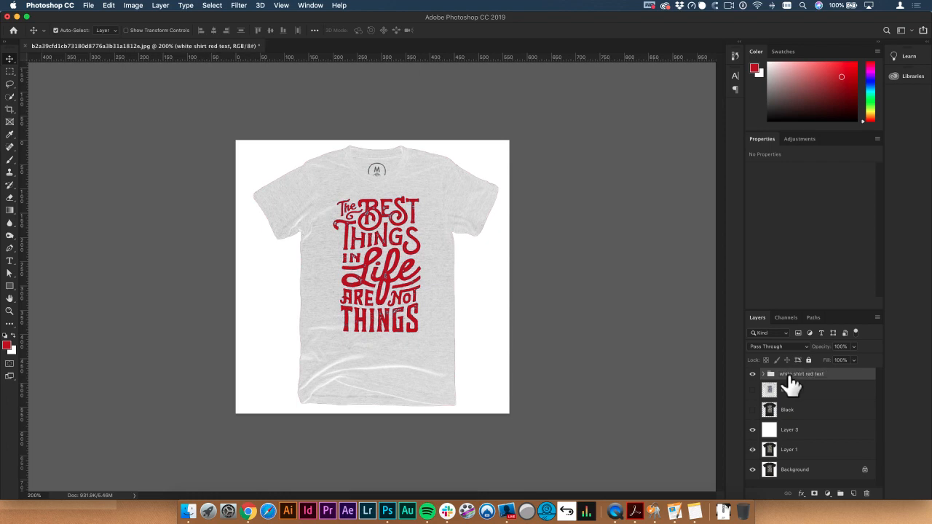
Step: Duplicate the "white shirt red text" group, hide the original, and rename the copy "red shirt"
key("super+j")
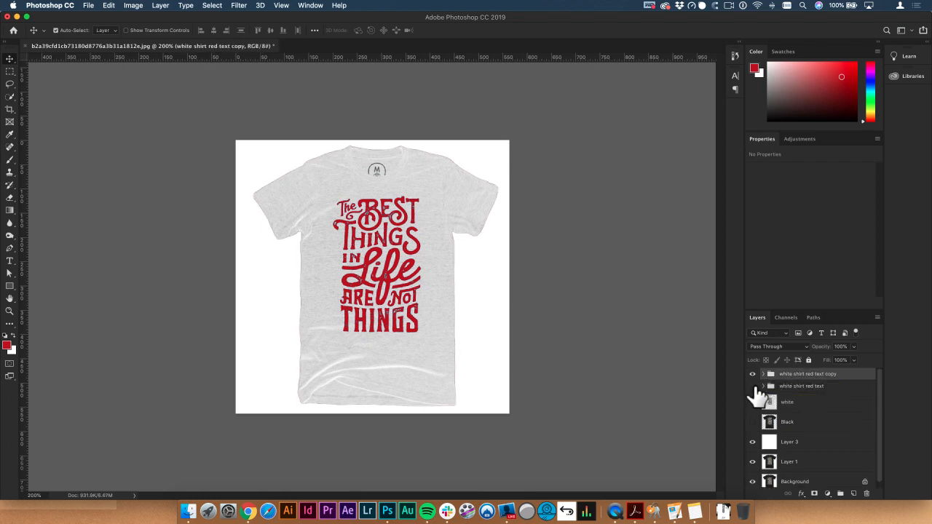
double_click(791, 374)
type("red shirt")
key("Return")
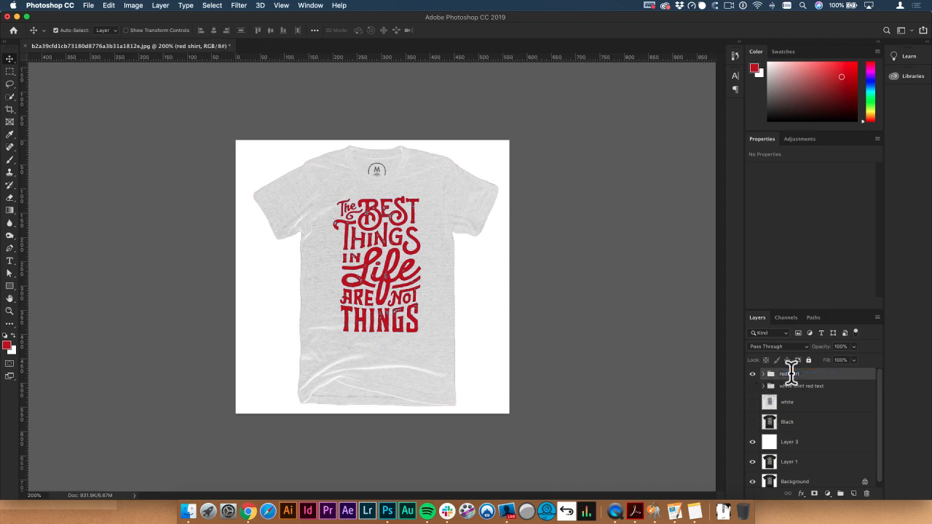
Step: Set the clipped red fill inside the "red shirt" group to the Subtract blend mode
left_click(763, 375)
left_click(789, 391)
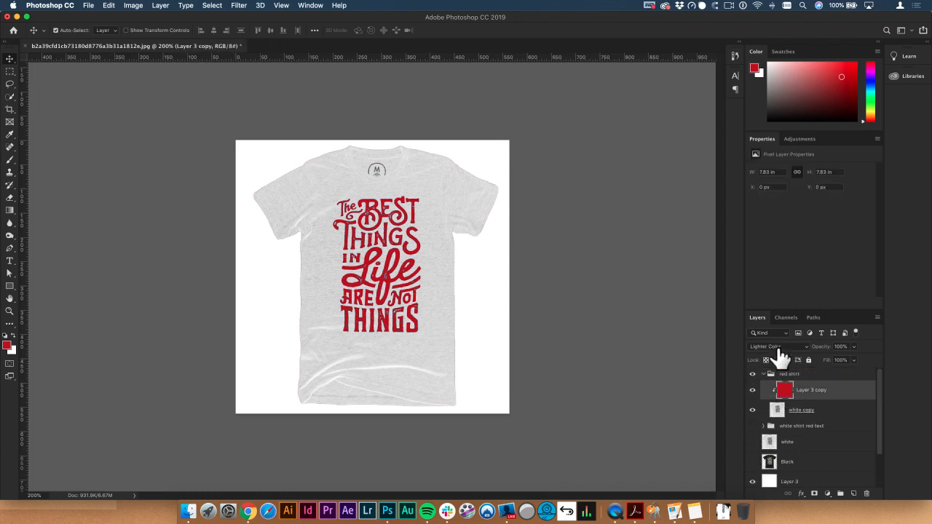
left_click(779, 346)
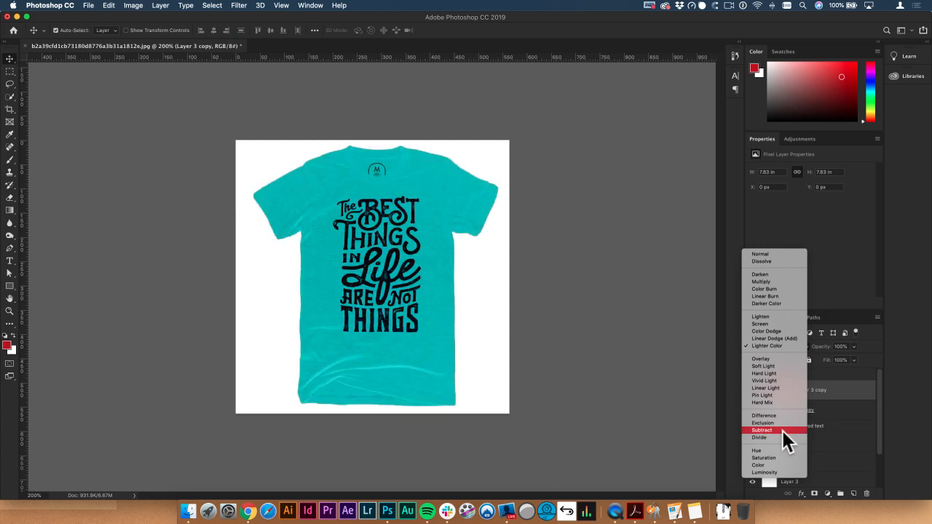
left_click(774, 430)
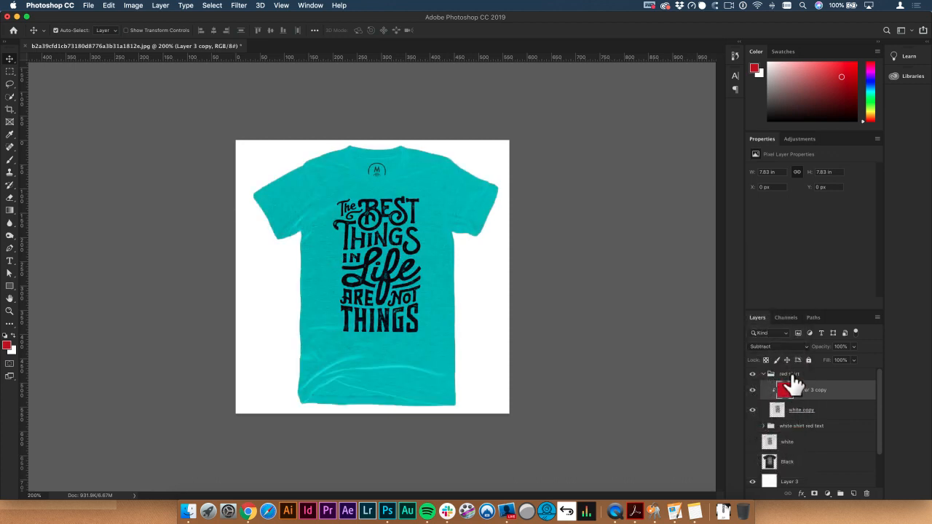
Step: Duplicate the "red shirt" group, rename the copy "blue shirt", and collapse it
left_click(792, 377)
key("super+j")
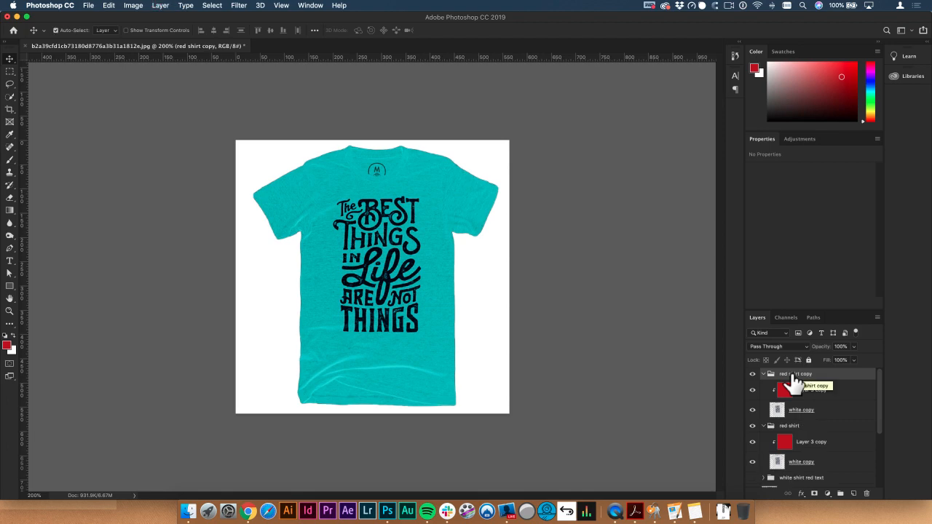
double_click(796, 374)
type("blue shirt")
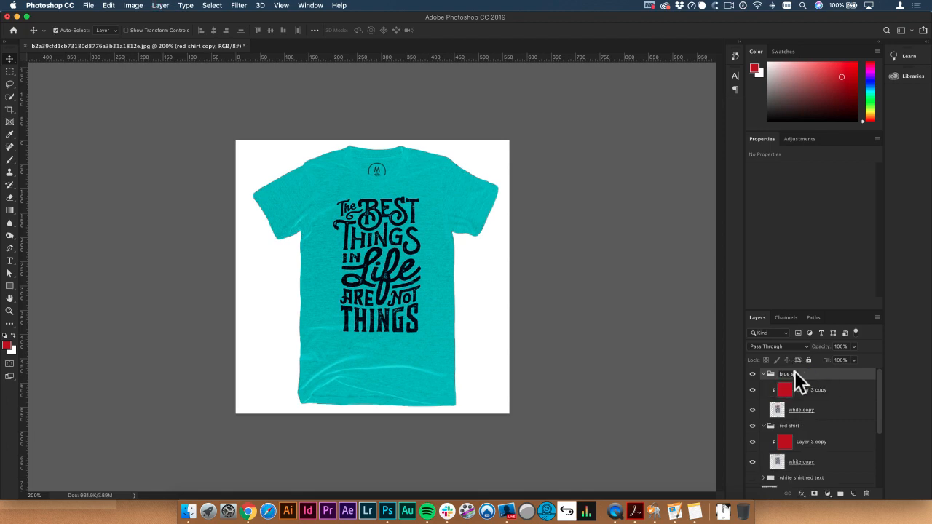
key("Return")
left_click(763, 374)
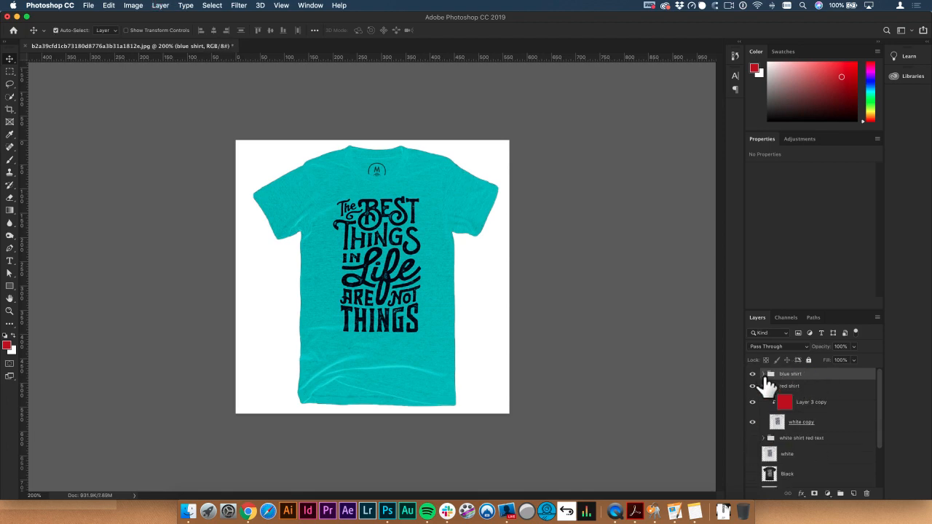
Step: Hide the "blue shirt" group and set the clipped red fill inside the "red shirt" group to the Hard Light blend mode
left_click(801, 390)
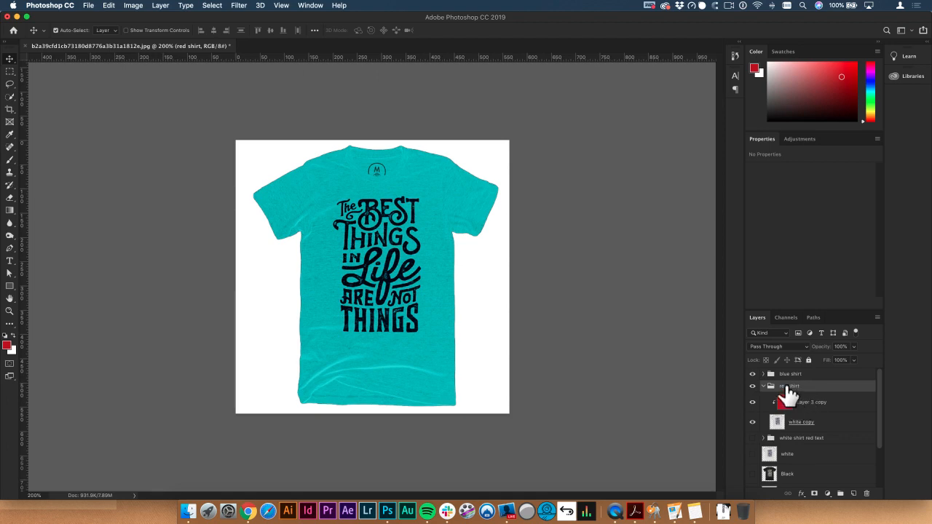
left_click(801, 406)
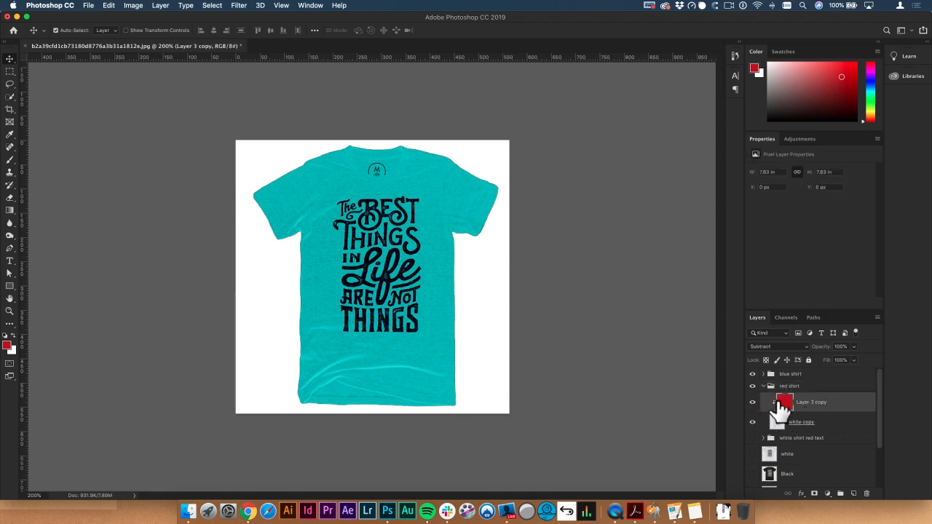
left_click(791, 347)
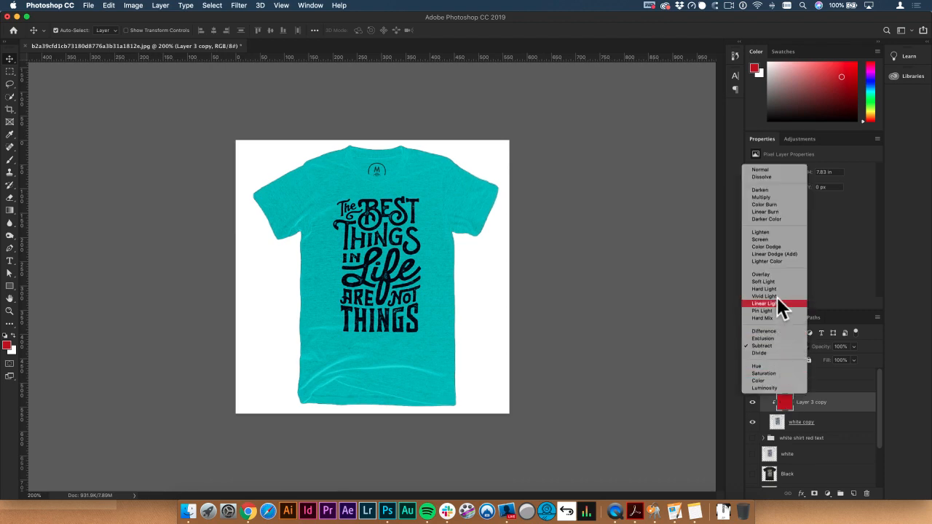
left_click(873, 402)
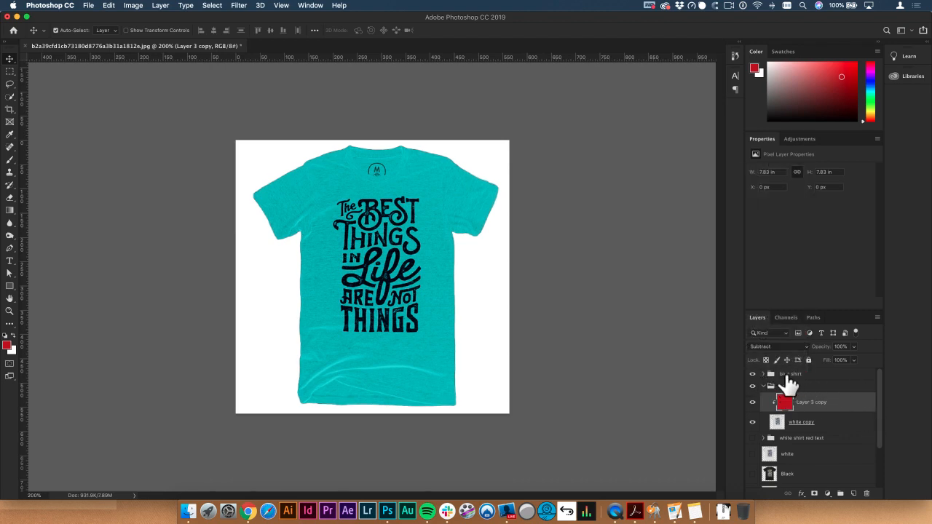
left_click(752, 373)
left_click(776, 348)
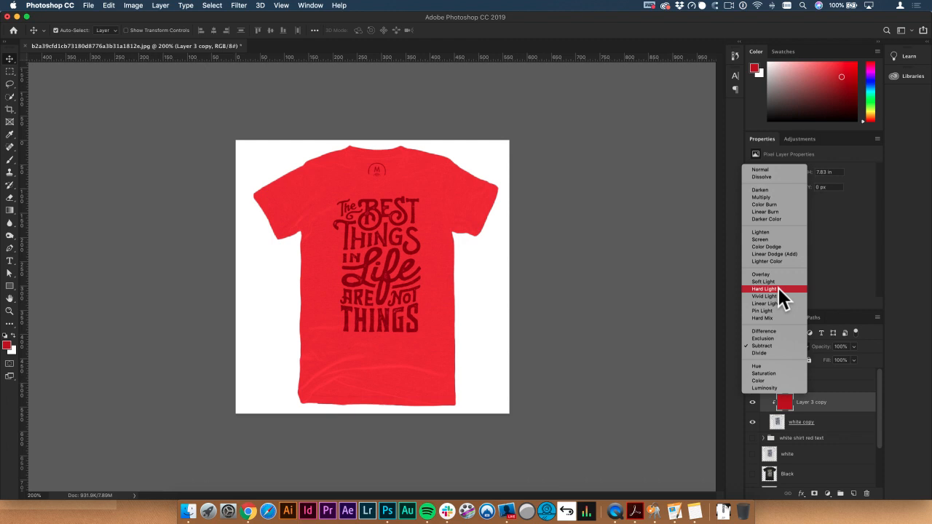
left_click(778, 289)
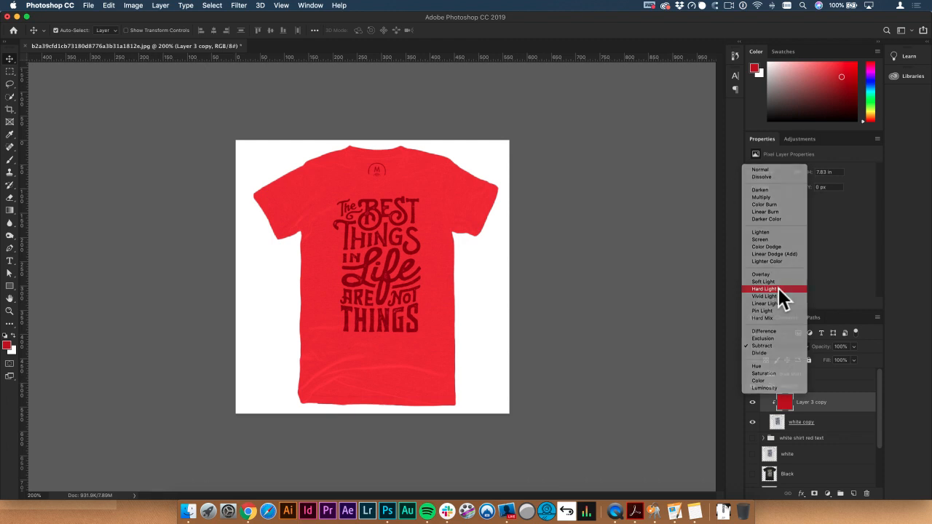
left_click(766, 387)
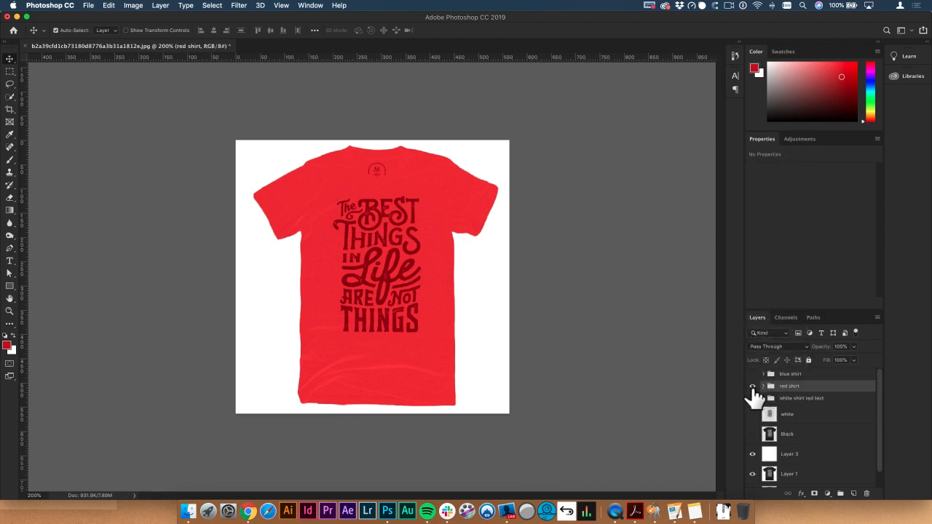
Step: Compare the blue, red and red-text shirt groups by showing them one at a time, ending with only the "white" shirt shown
left_click(752, 374)
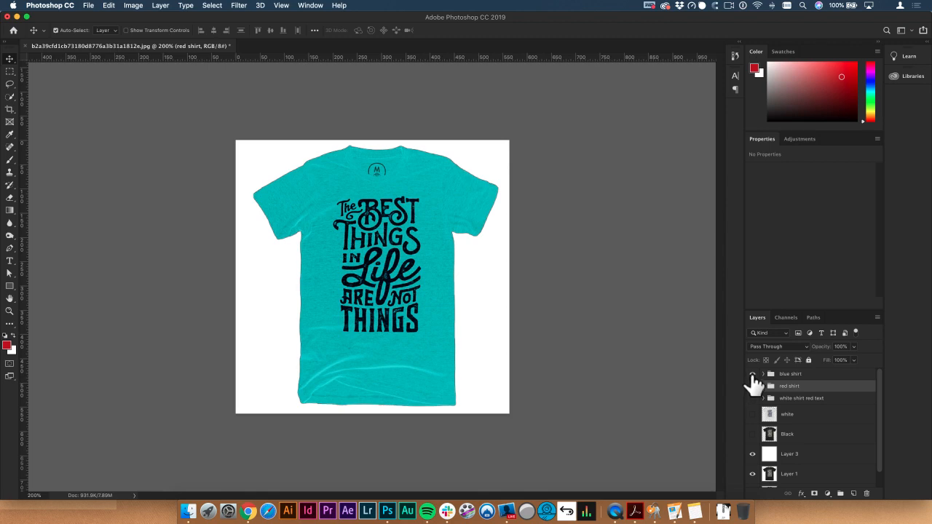
left_click(752, 374)
left_click(752, 398)
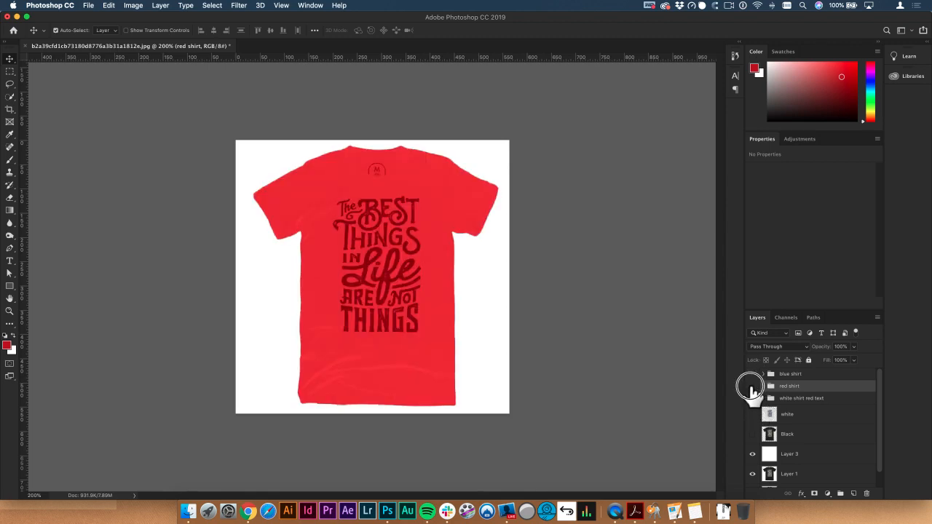
left_click(752, 386)
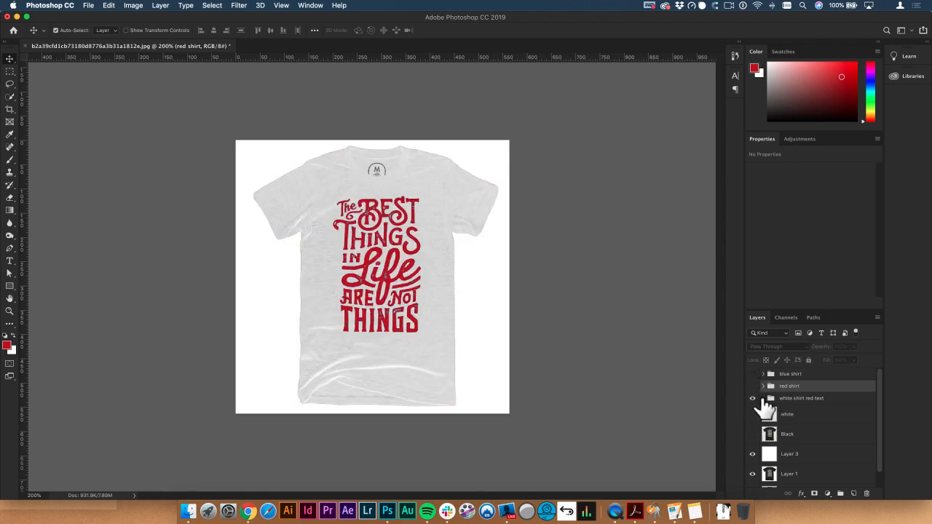
left_click(752, 398)
left_click(752, 414)
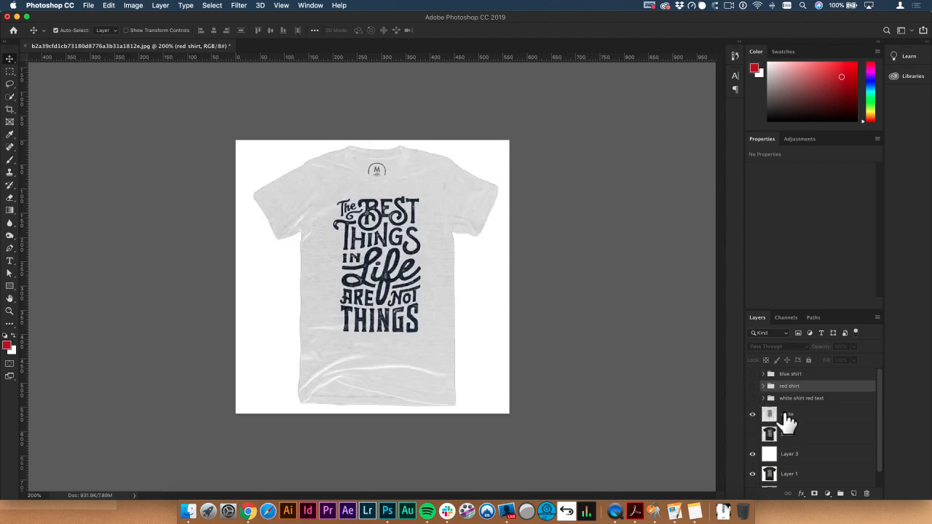
Step: Rename the "white" layer as "white with blue text"
left_click(788, 417)
key("Right")
type("with blue text")
key("Return")
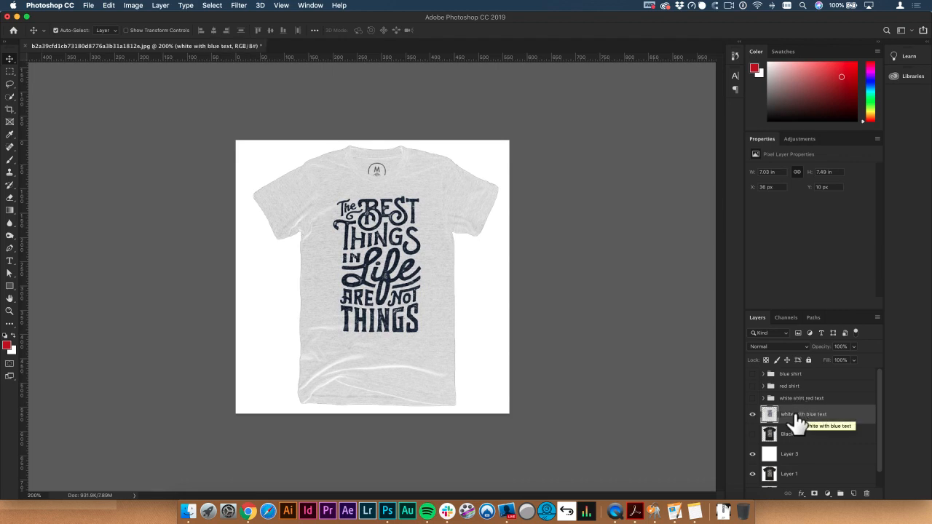
Step: Compare the black, blue-text and red-text shirts by toggling their visibility, and leave all the shirt variations hidden
left_click(752, 414)
left_click(753, 434)
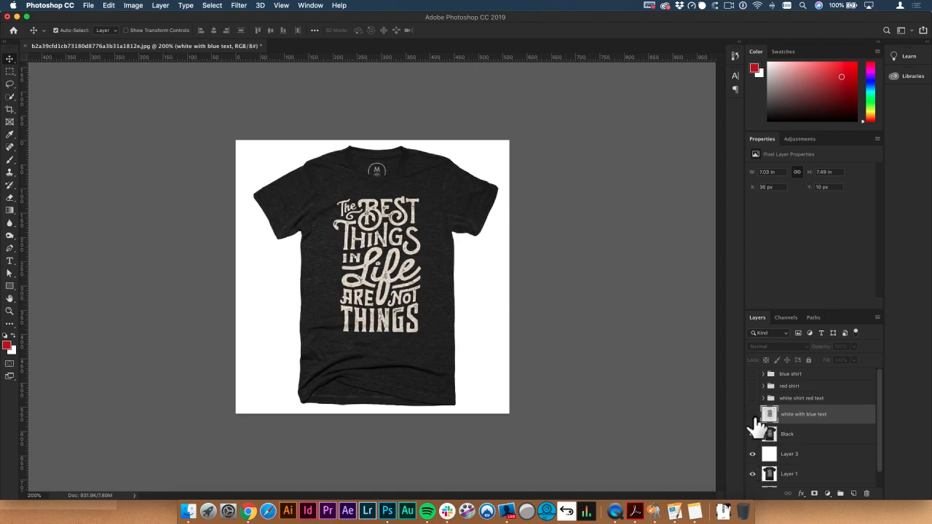
left_click(753, 414)
left_click(753, 398)
left_click(753, 434)
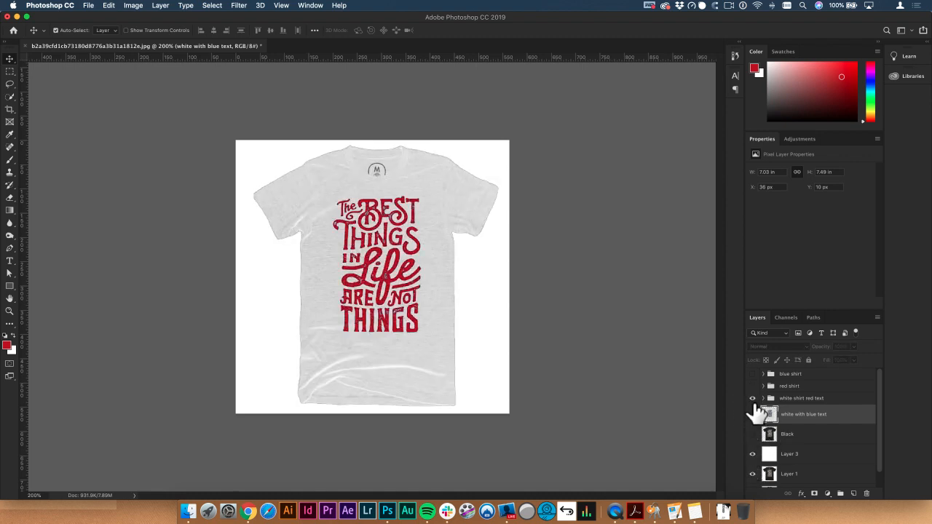
left_click(753, 398)
Step: Delete the unneeded Layer 3, Layer 1 and Background layers beneath the Black shirt layer
scroll(806, 449, "down", 2)
left_click(809, 441)
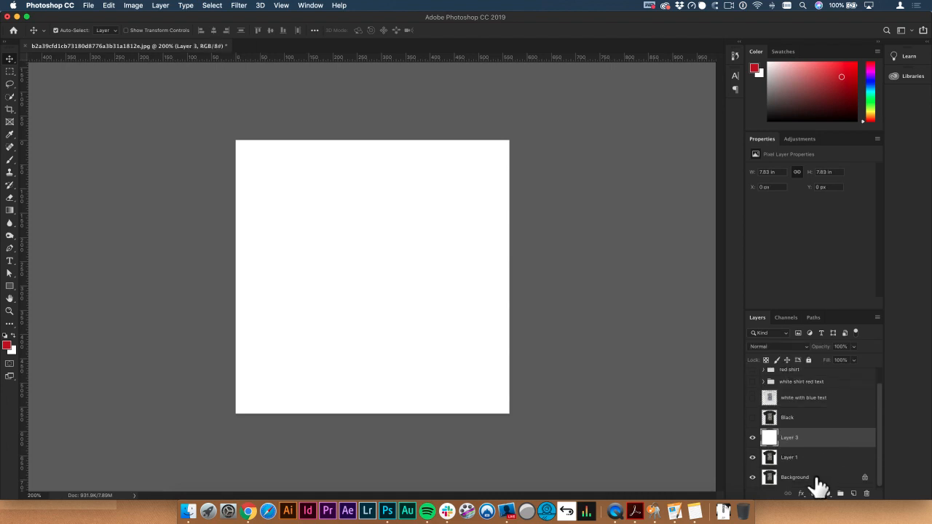
left_click(815, 480, "shift")
key("Delete")
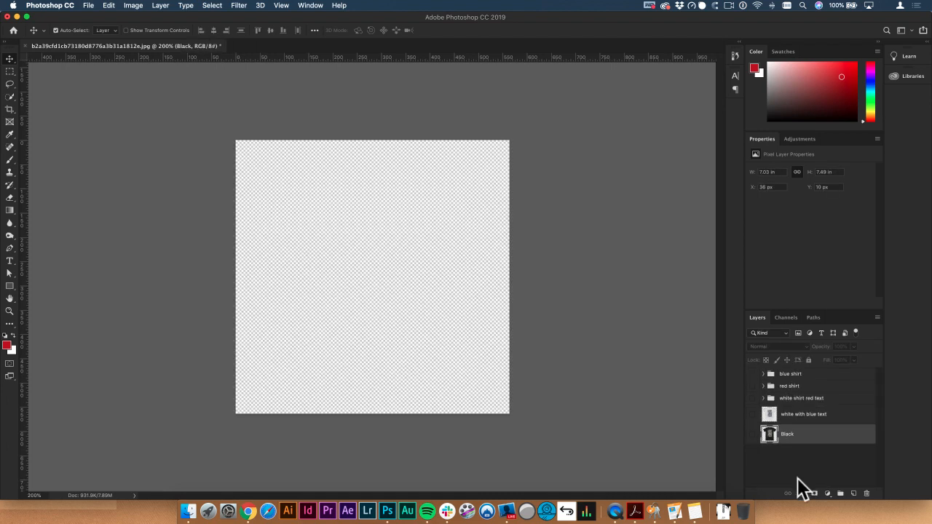
Step: Convert the "blue shirt", "red shirt" and "white shirt red text" groups each to a smart object
left_click(778, 375)
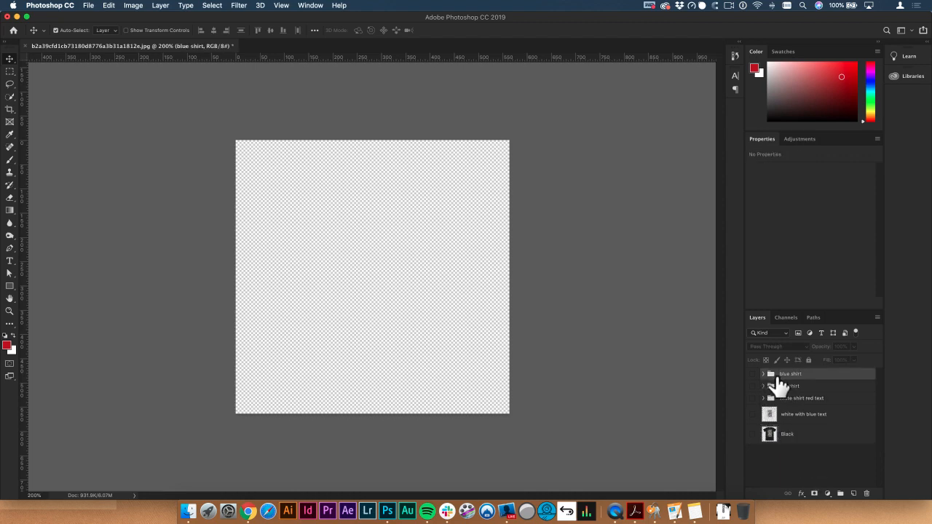
right_click(807, 383)
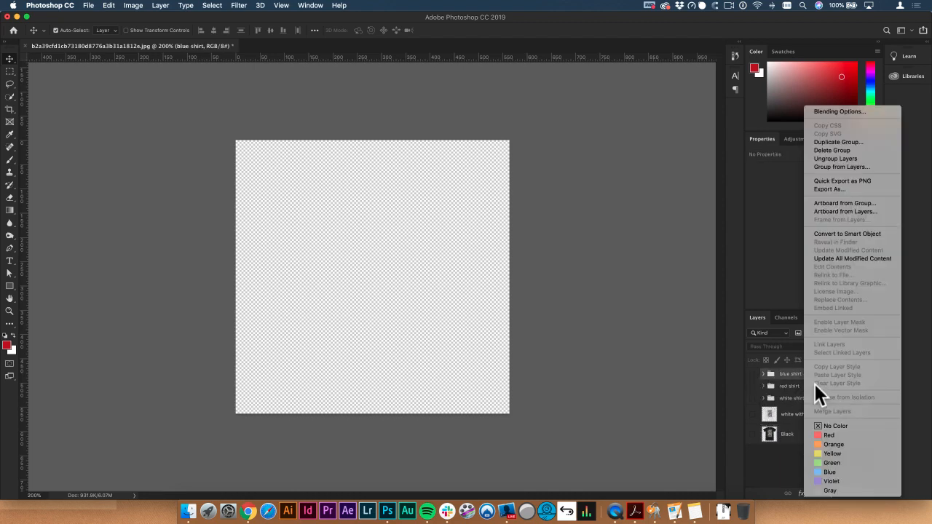
left_click(850, 234)
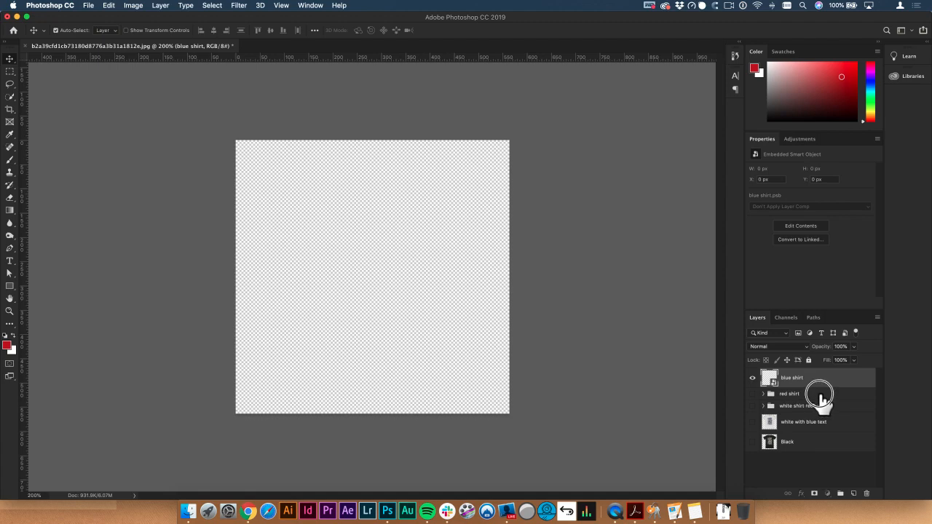
right_click(821, 395)
left_click(864, 233)
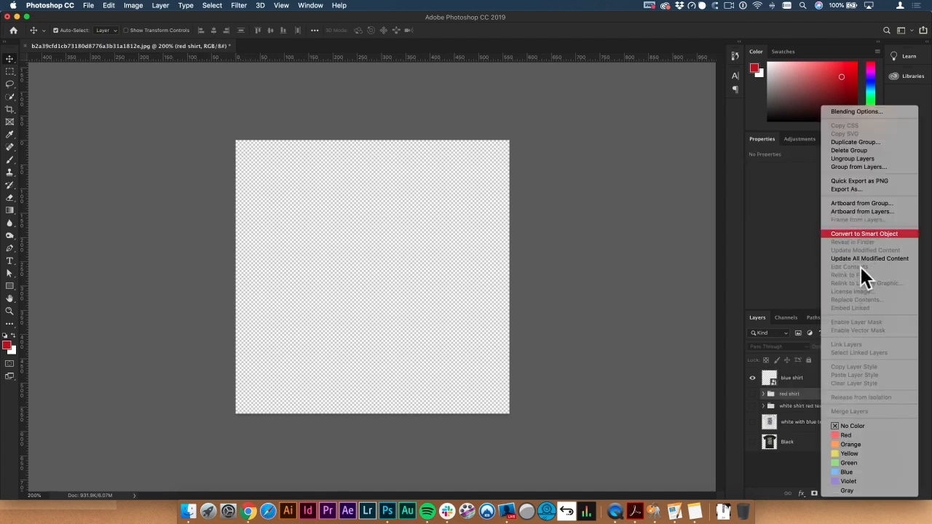
right_click(821, 414)
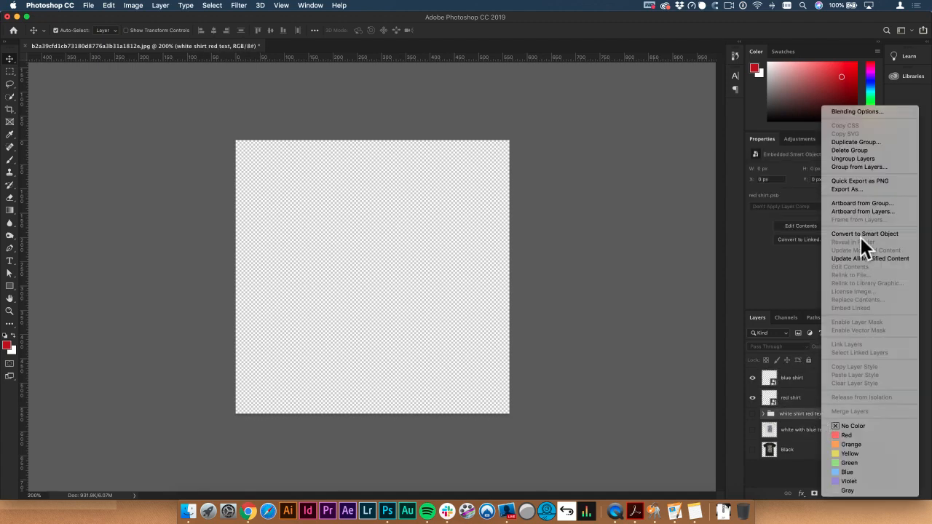
left_click(863, 233)
Step: Convert the "white with blue text" layer to a smart object
right_click(807, 438)
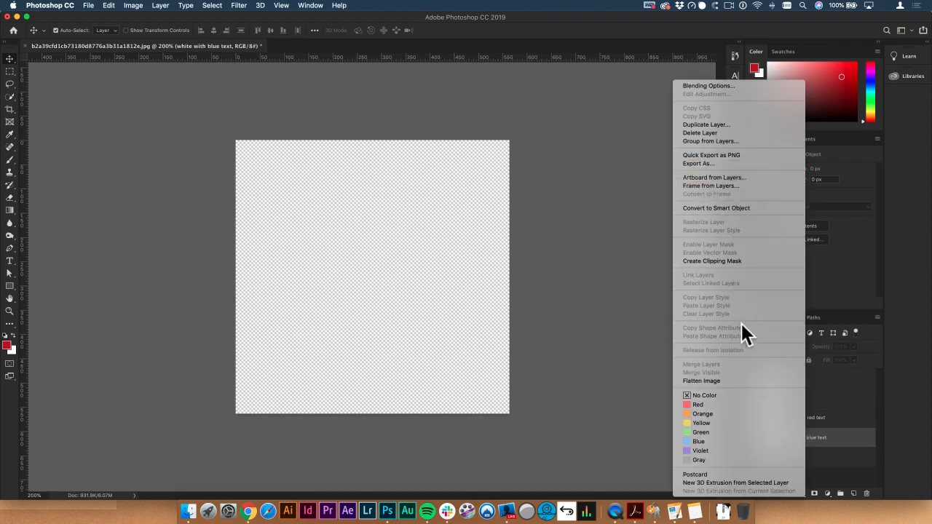
left_click(820, 421)
right_click(809, 438)
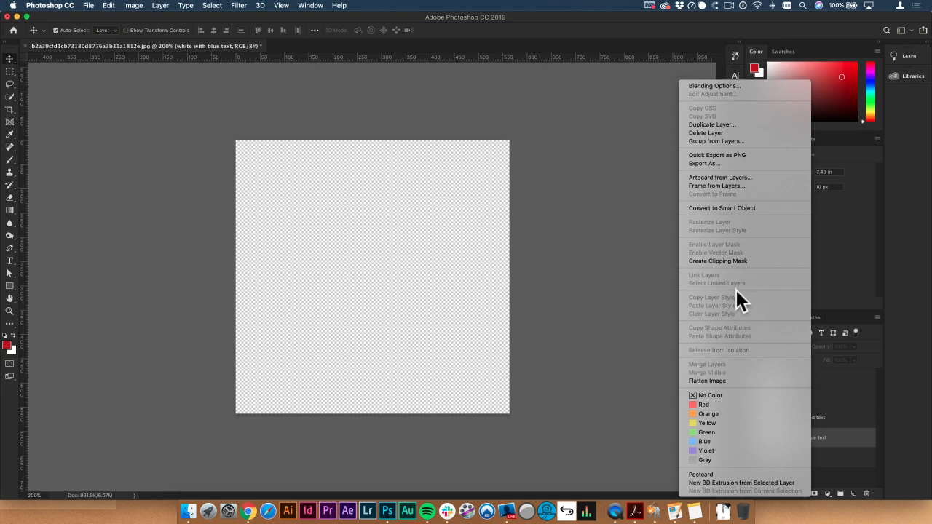
left_click(722, 208)
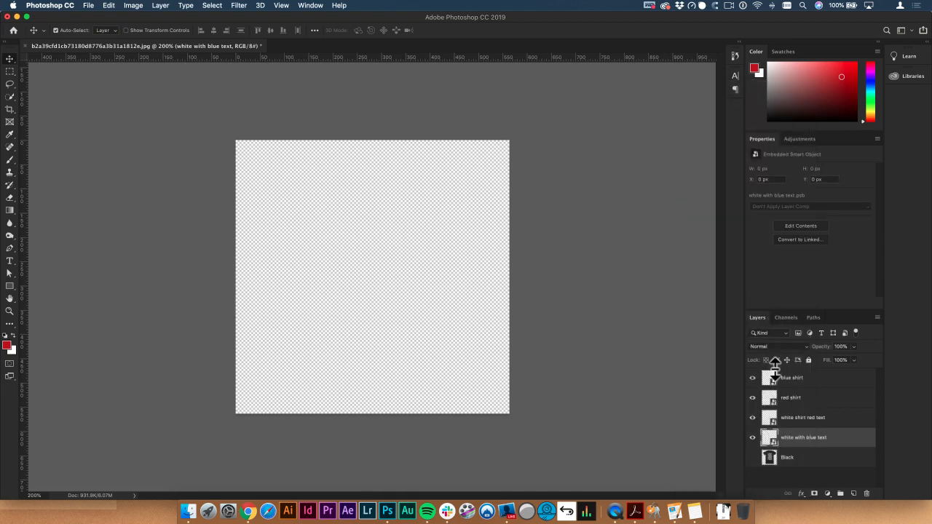
Step: Make the Black shirt layer visible and deselect all layers
left_click(786, 460)
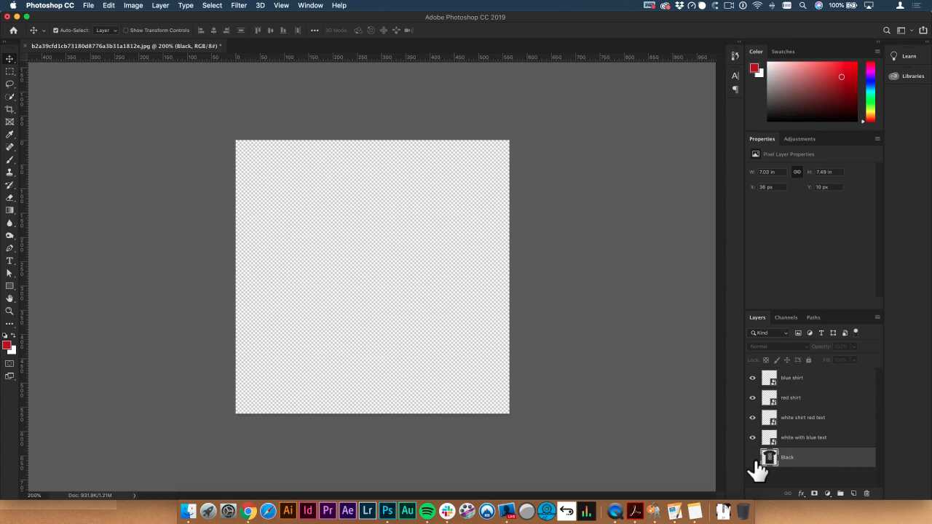
left_click(753, 458)
left_click(753, 457)
left_click(752, 458)
left_click(752, 458)
left_click(753, 458)
left_click(752, 458)
left_click(752, 458)
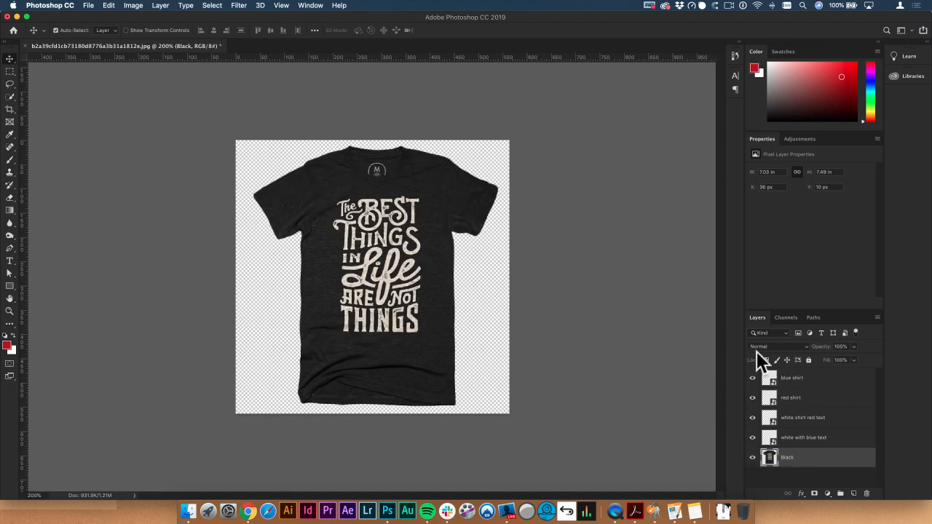
left_click(178, 144)
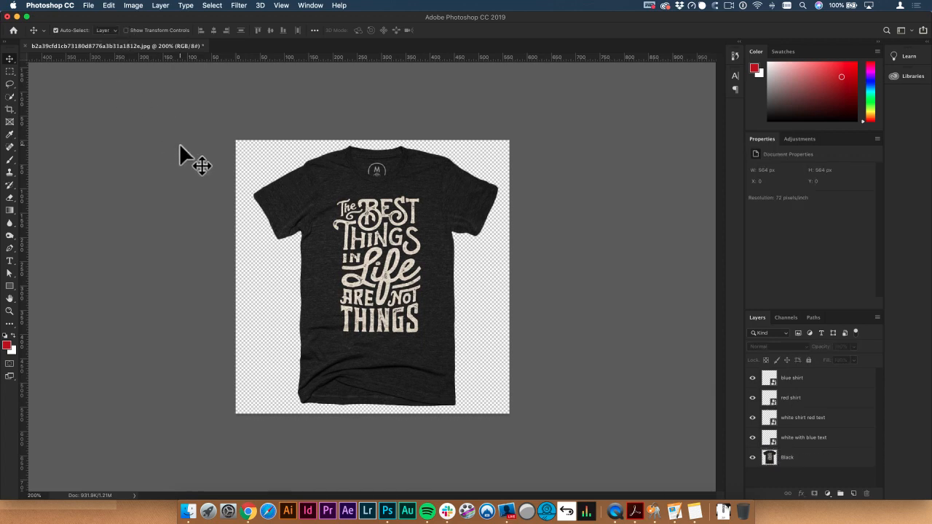
Step: Save the document to the Desktop as a layered Photoshop file named "shirt options" with Maximize Compatibility on
key("super+shift+s")
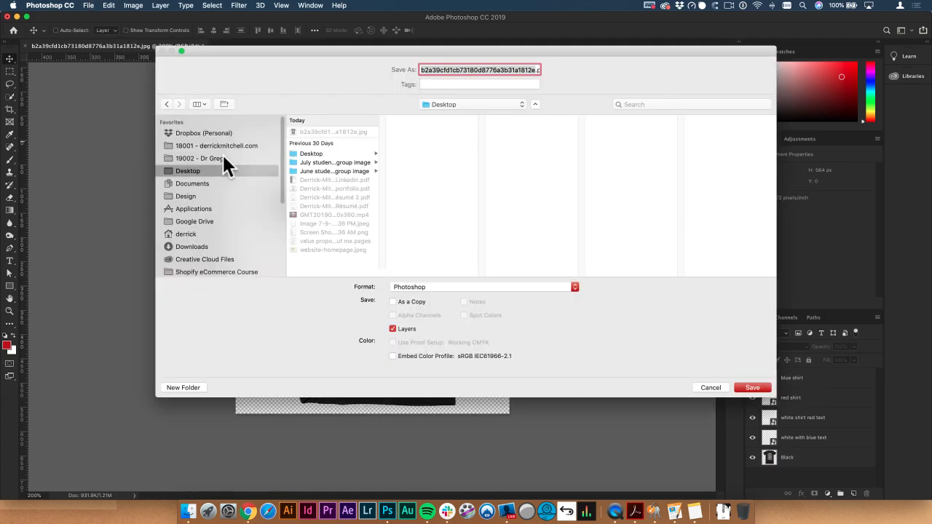
type("shirt optio")
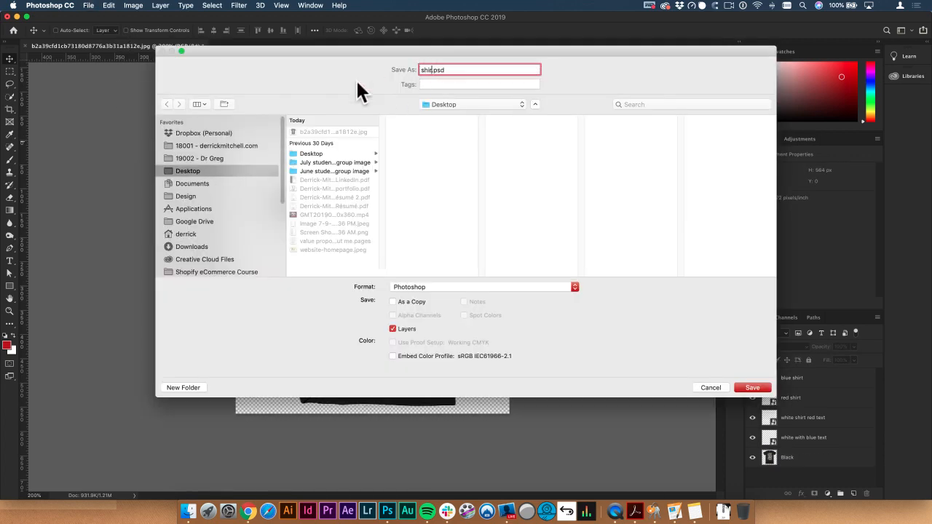
type("ns")
key("Return")
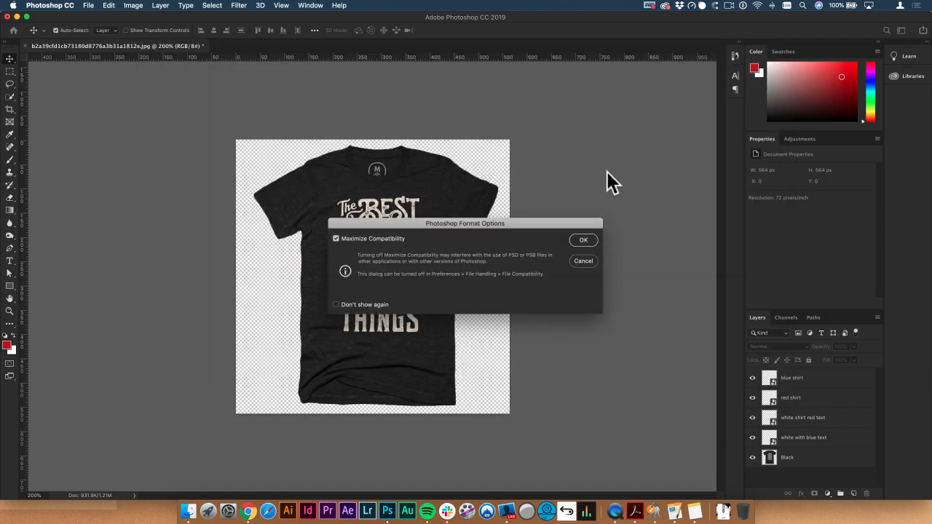
left_click(583, 241)
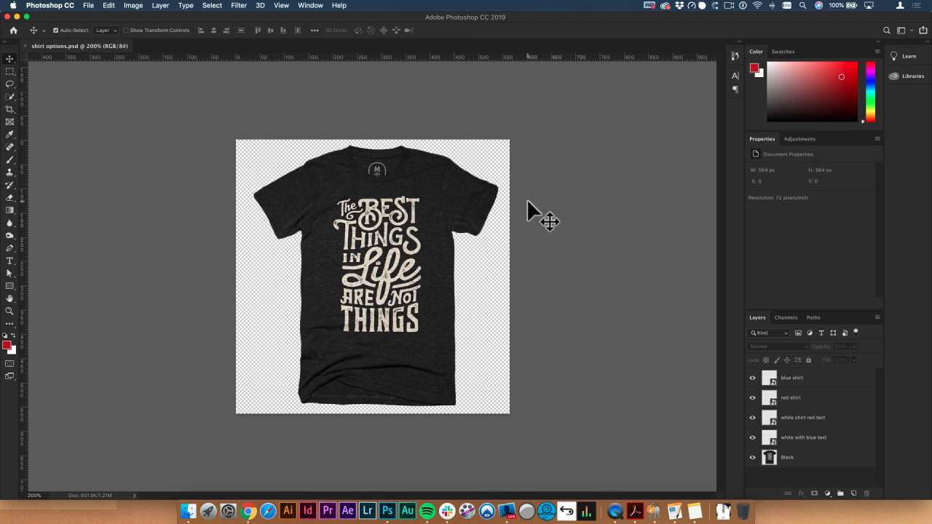
Step: Start exporting the layers to separate files, with a new Desktop folder named "shirt options" as the destination
left_click(88, 6)
mouse_move(148, 217)
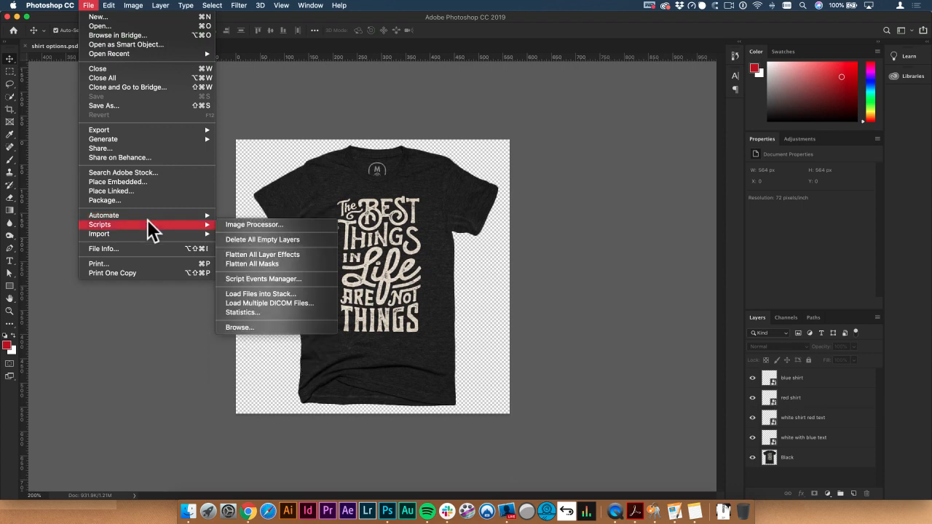
mouse_move(156, 135)
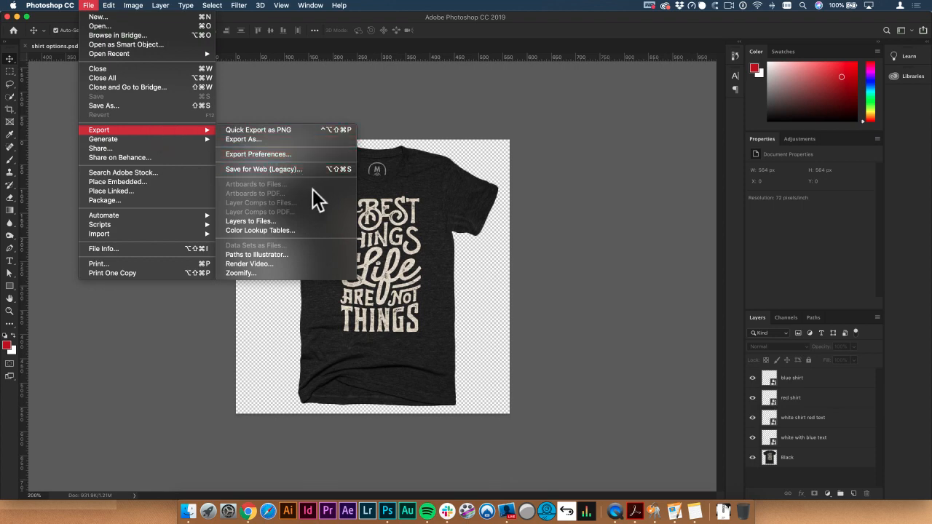
left_click(291, 222)
left_click_drag(427, 159, 531, 158)
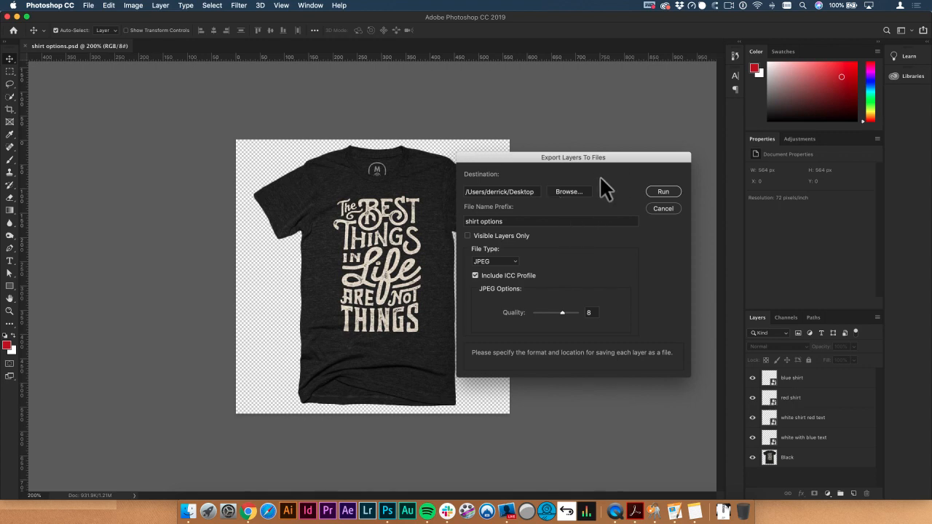
left_click(571, 192)
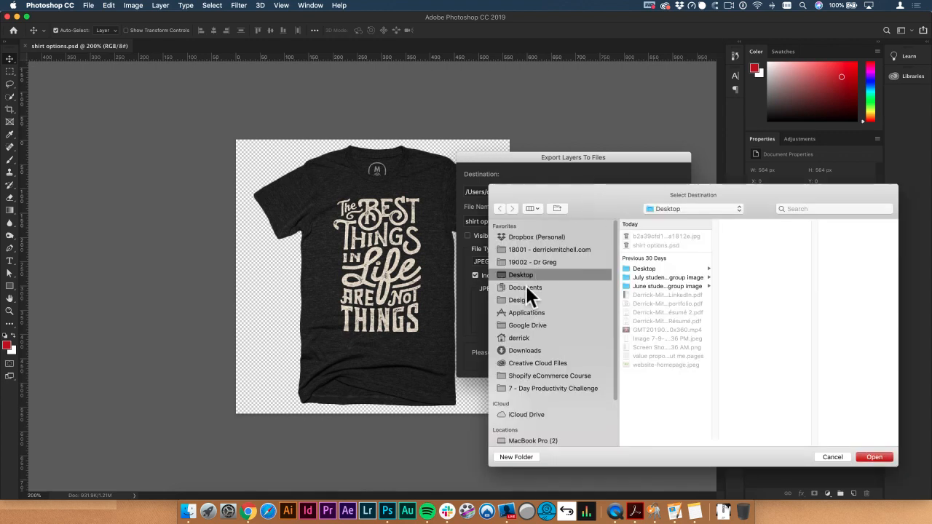
left_click(517, 456)
type("shirt options")
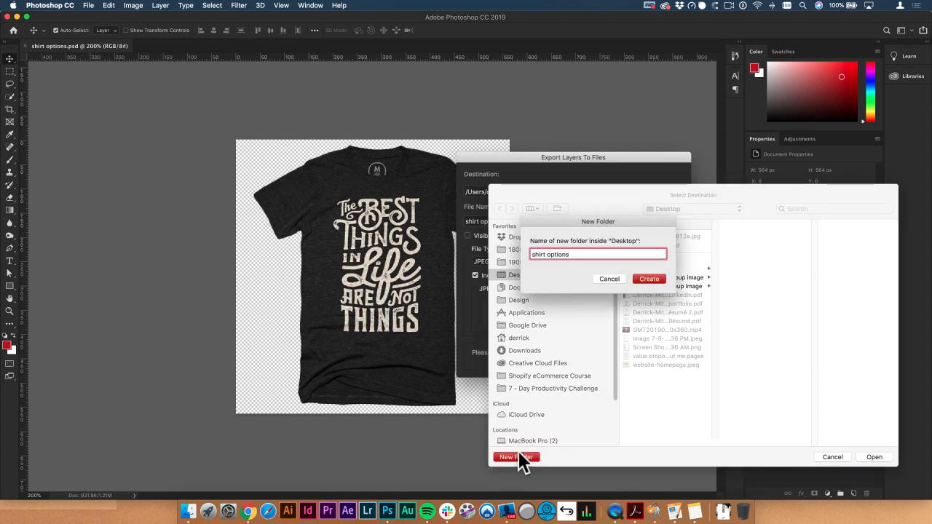
key("Return")
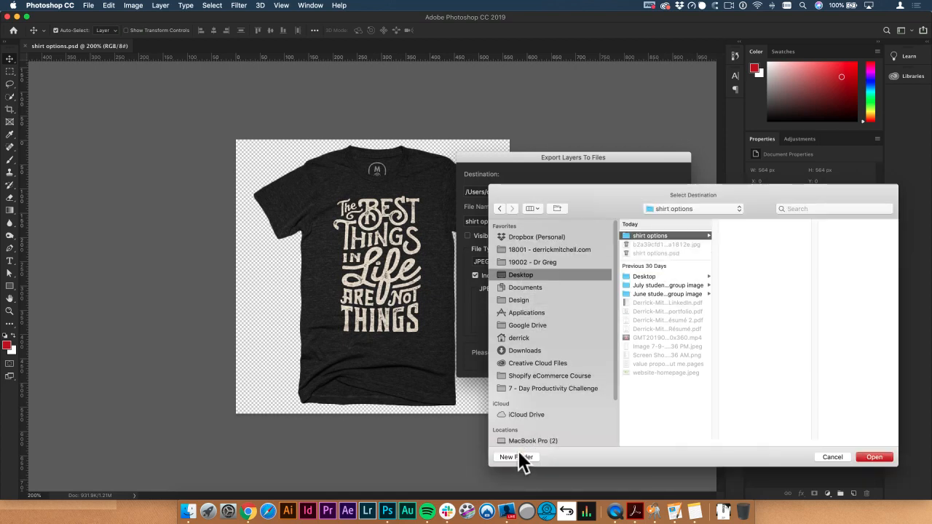
left_click(872, 456)
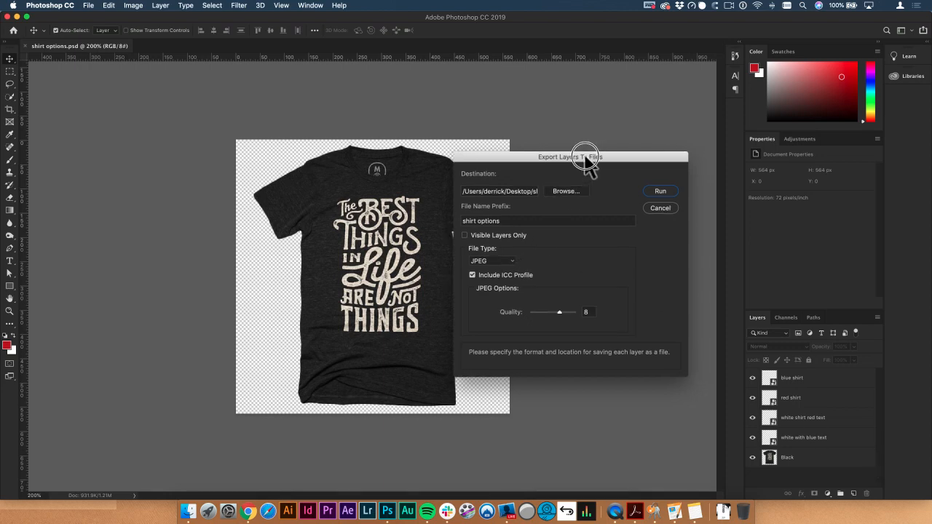
left_click_drag(589, 156, 601, 155)
left_click(508, 259)
left_click(511, 261)
left_click_drag(530, 155, 621, 138)
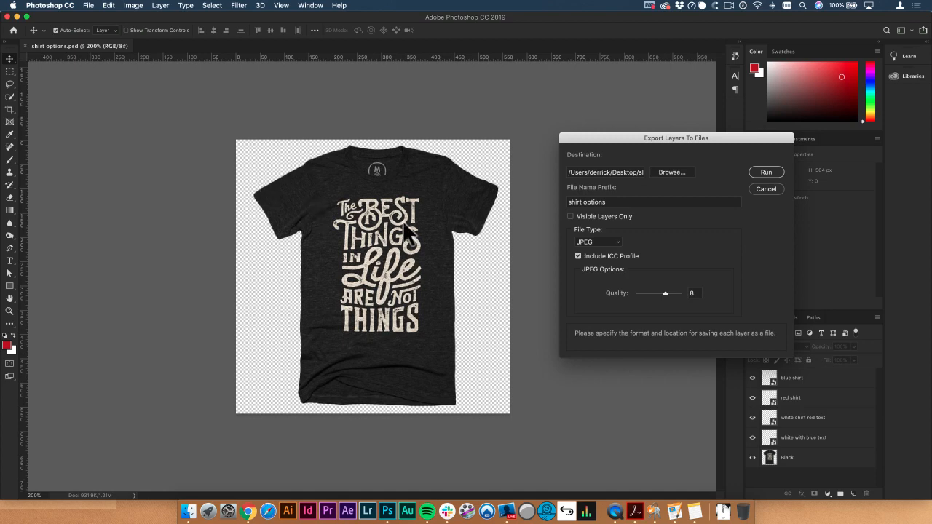
left_click(604, 241)
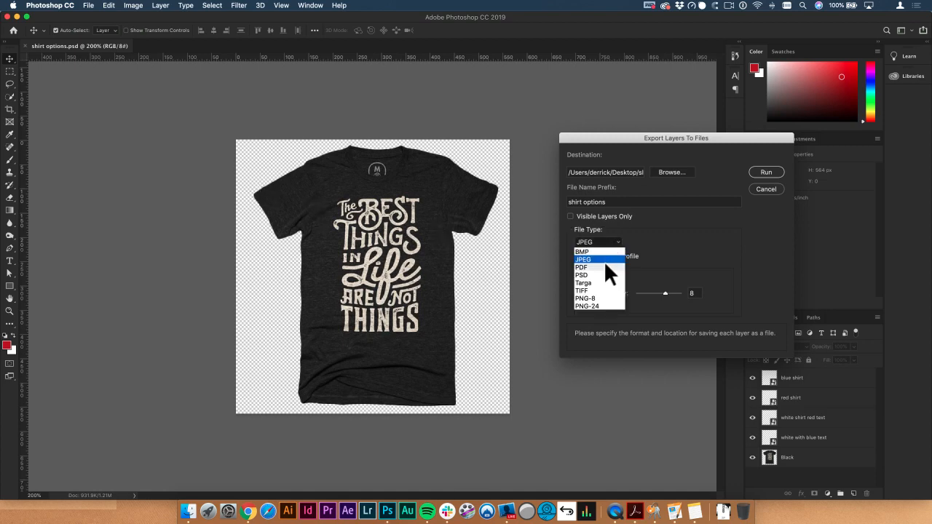
left_click(594, 307)
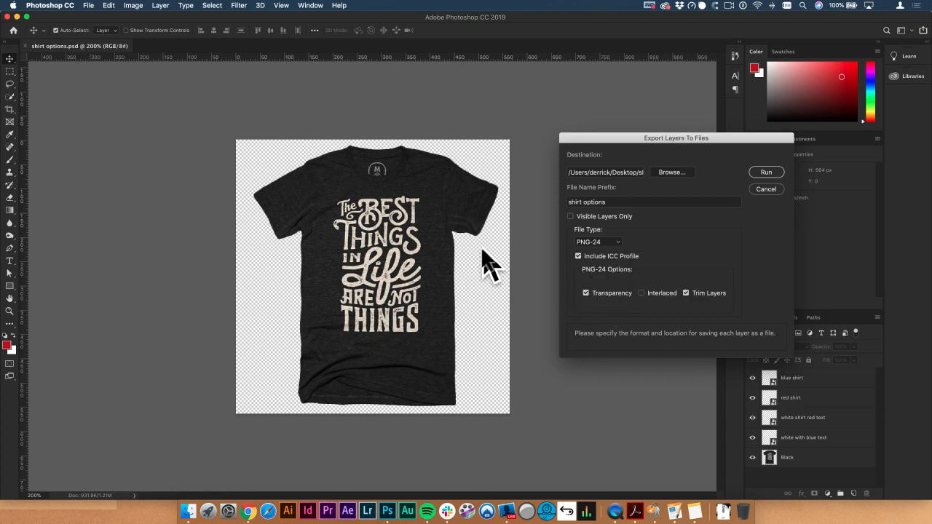
left_click(594, 240)
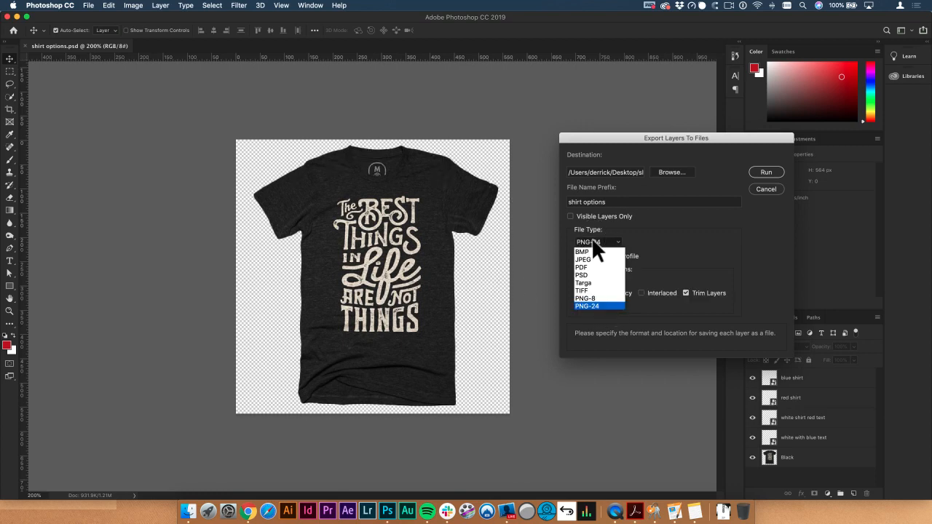
left_click(586, 260)
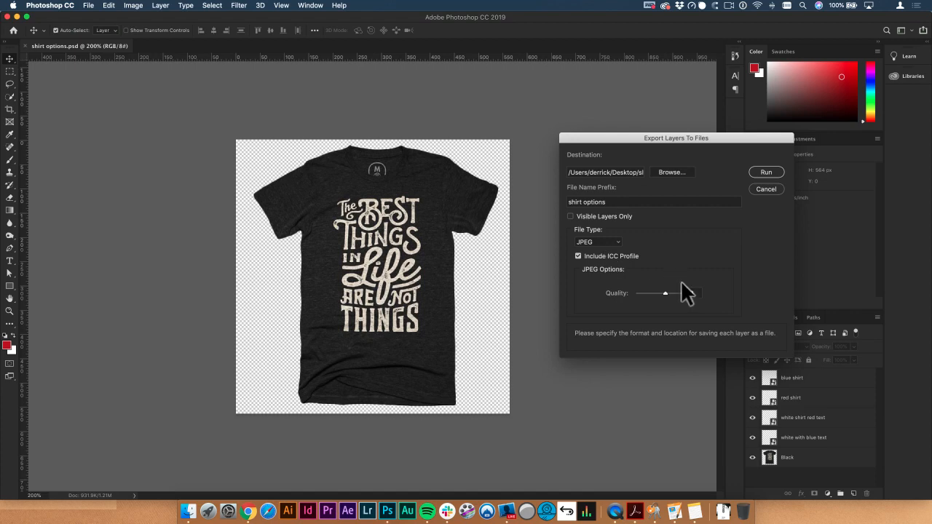
Step: Export all layers as JPEG files at quality 12 and dismiss the completion message
left_click_drag(665, 293, 687, 294)
left_click_drag(652, 137, 585, 109)
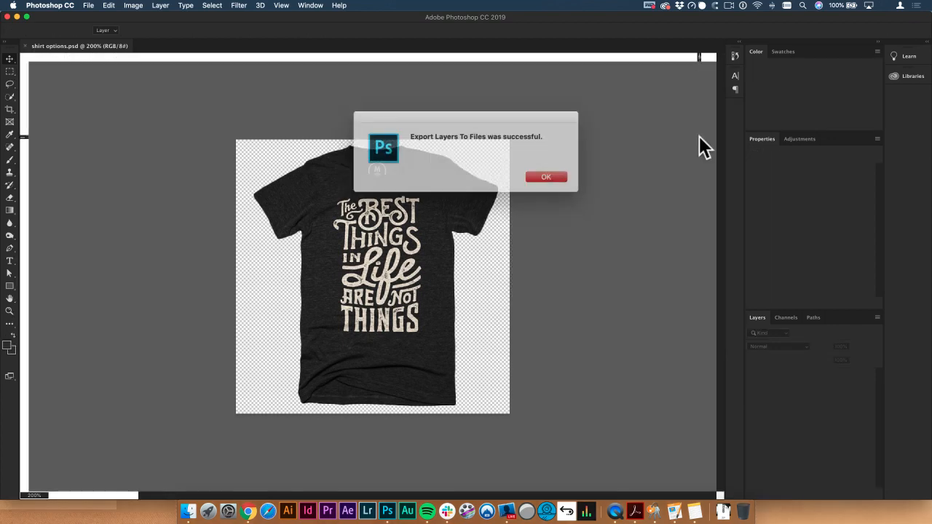
left_click(530, 176)
left_click(531, 175)
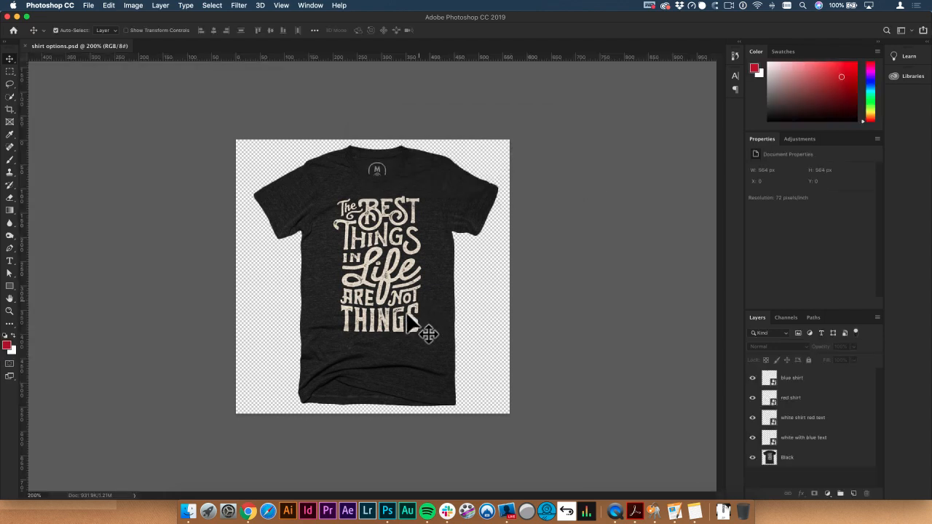
Step: Switch to Finder and open the "shirt options" folder on the Desktop
left_click(188, 511)
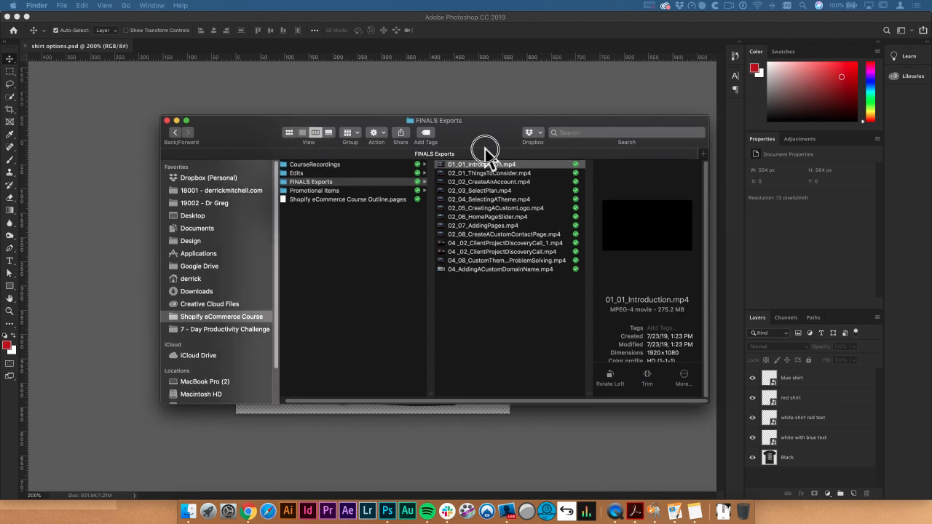
left_click(238, 180)
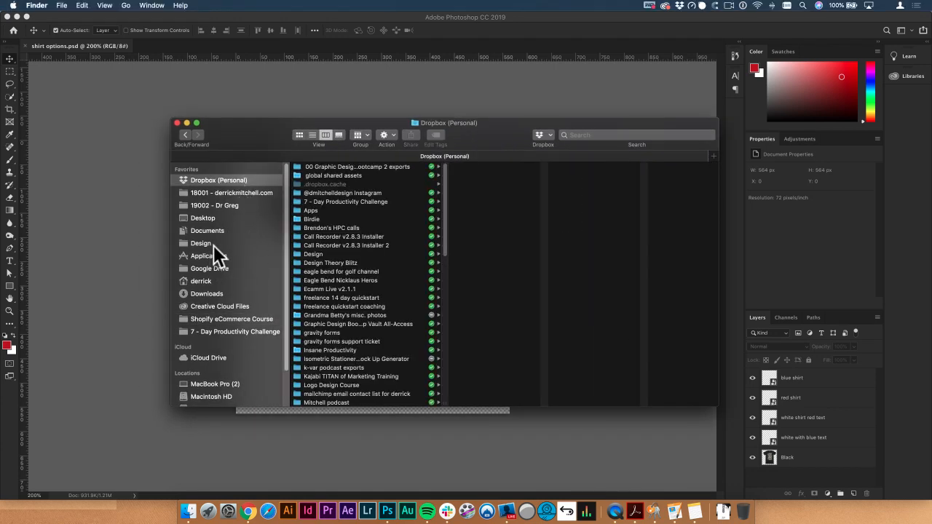
left_click(216, 219)
left_click(313, 179)
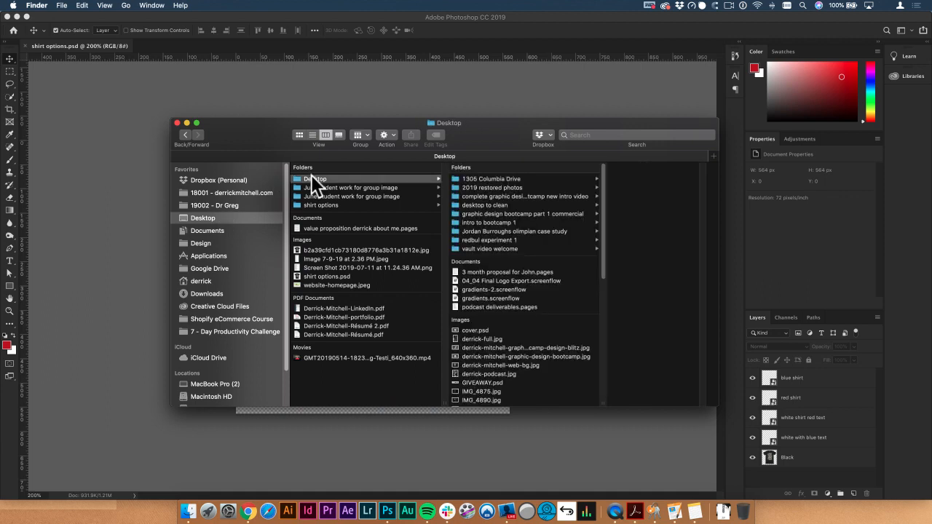
left_click(345, 205)
left_click_drag(524, 142, 445, 167)
Step: Preview the exported blue, red and white shirt JPEGs to check their content
left_click(443, 182)
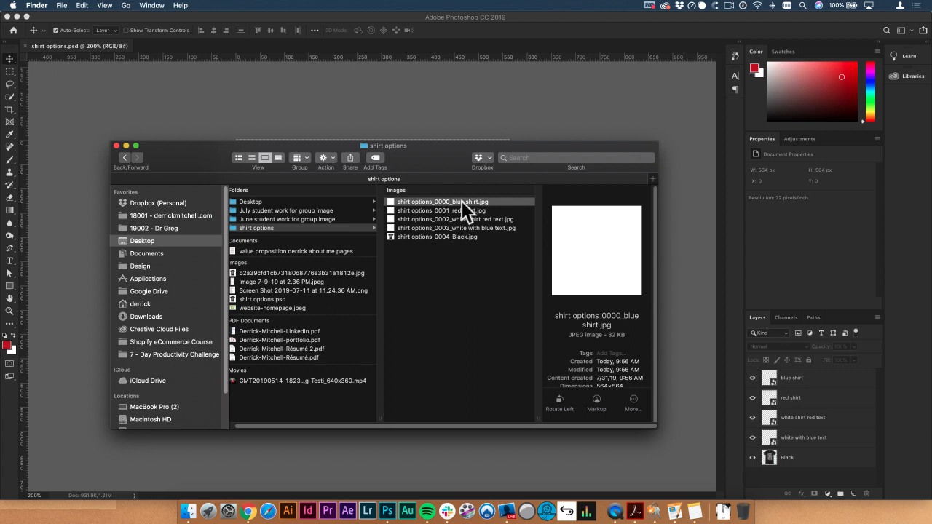
key("space")
key("Down")
key("Down")
key("space")
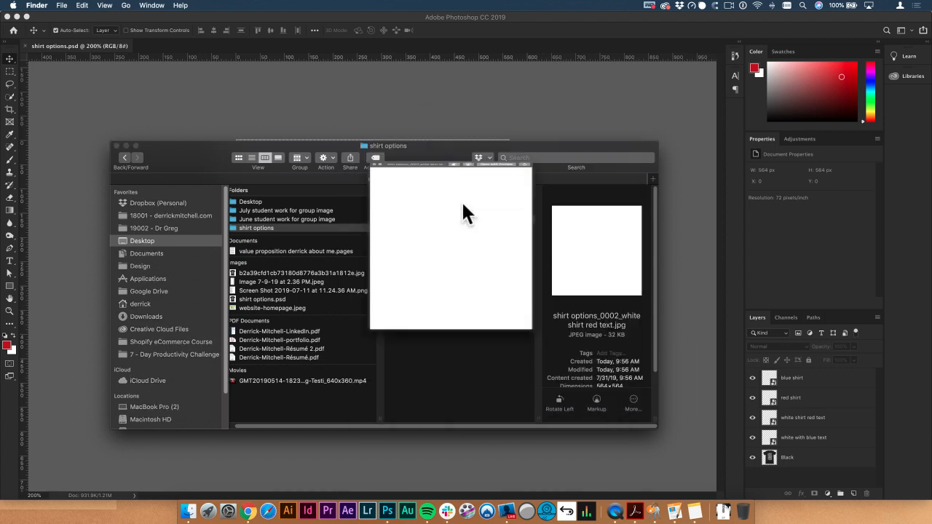
left_click(449, 228)
left_click_drag(414, 168, 383, 174)
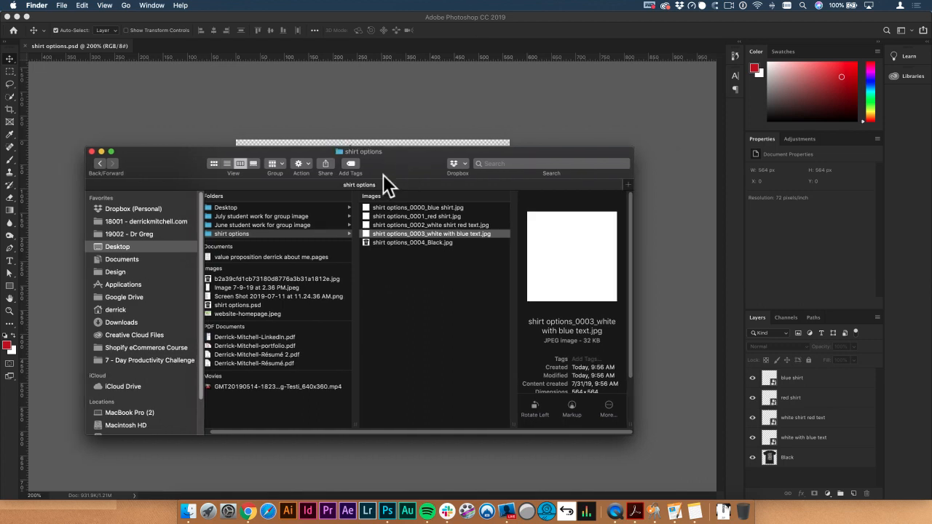
Step: Switch back to Photoshop, make the group inside the "blue shirt" smart object visible, and save and close its contents
left_click(444, 118)
left_click(787, 380)
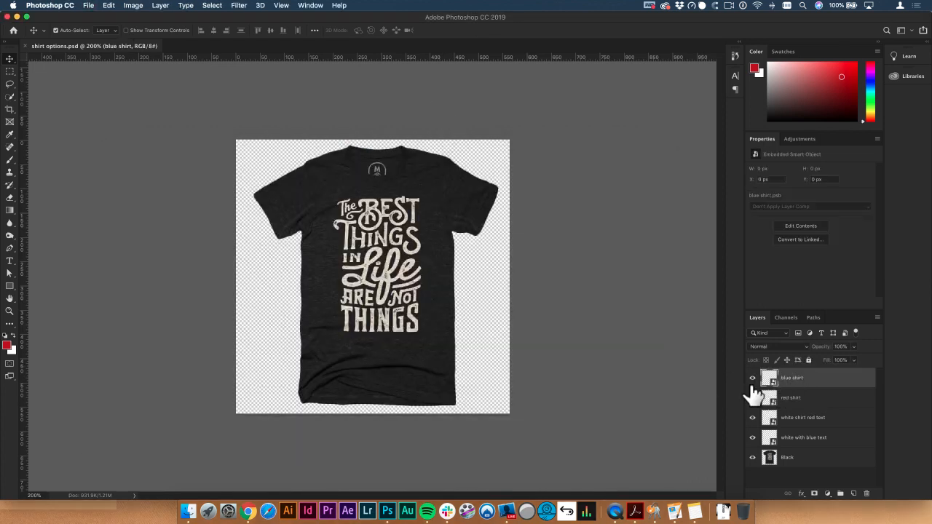
left_click(752, 457)
double_click(769, 380)
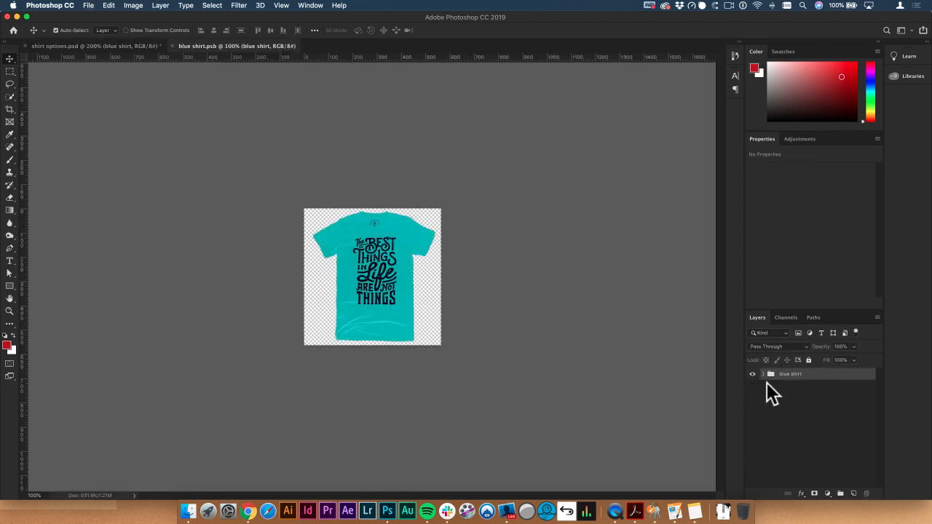
left_click(173, 46)
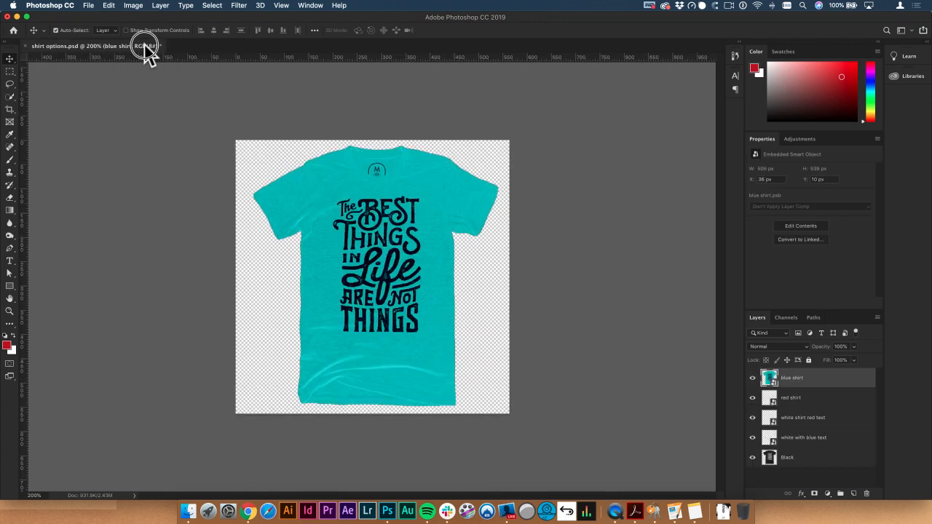
Step: Make the groups inside the "red shirt" and "white shirt red text" smart objects visible, saving and closing each one
double_click(769, 401)
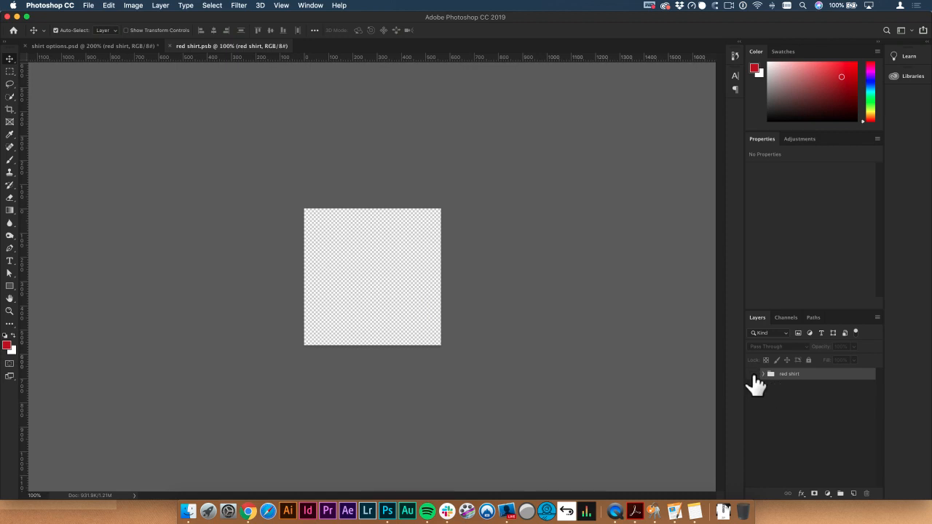
left_click(752, 374)
key("super+s")
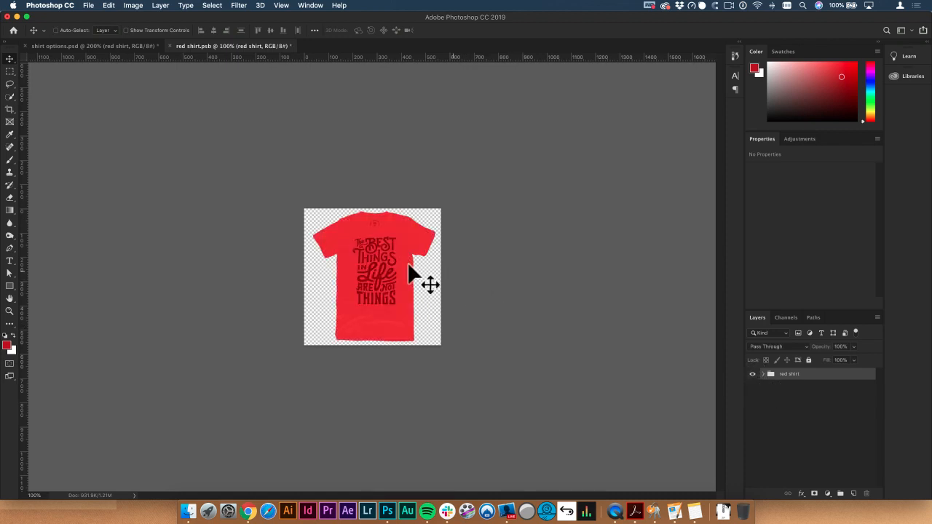
left_click(168, 45)
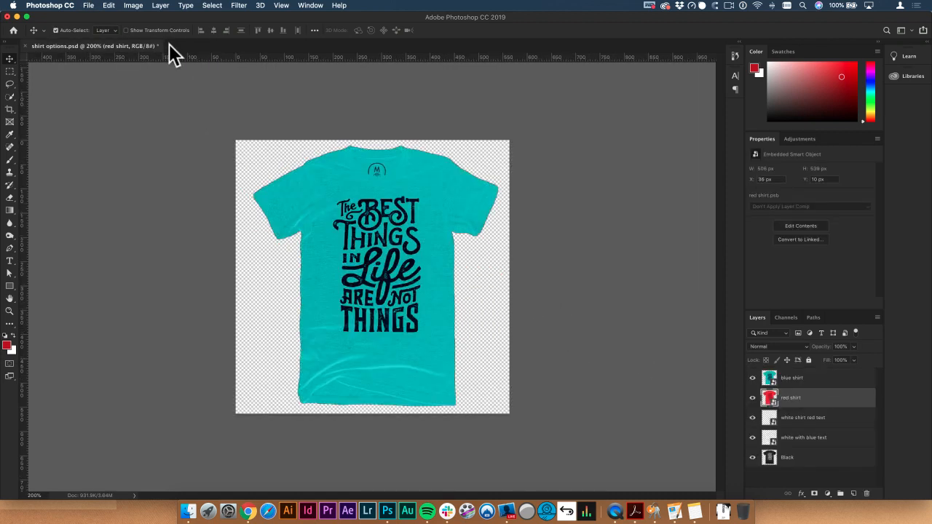
double_click(770, 419)
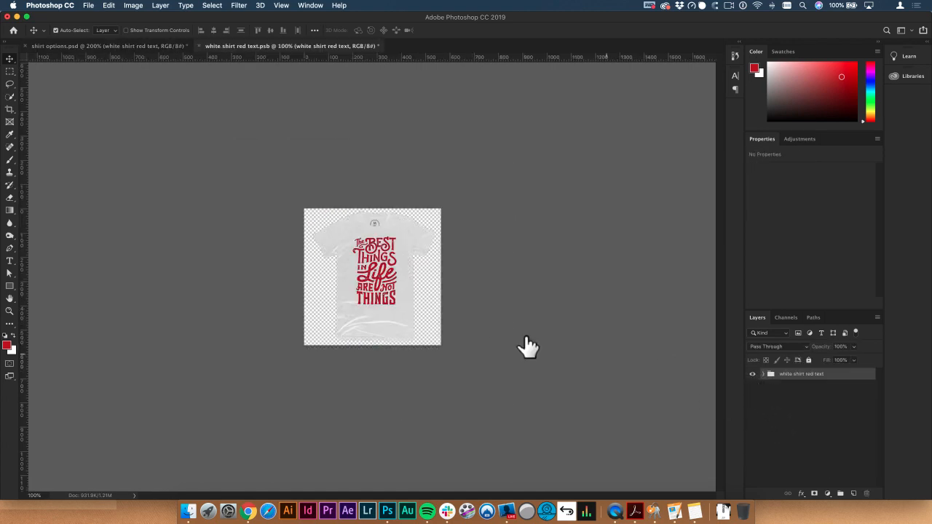
left_click(199, 45)
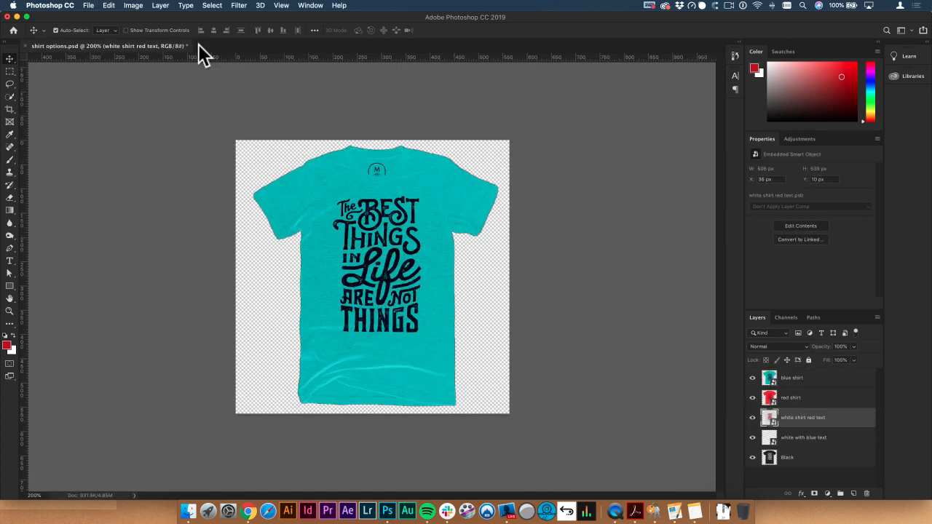
Step: Make the layer inside the "white with blue text" smart object visible, save it, and save the main shirt options document
double_click(769, 438)
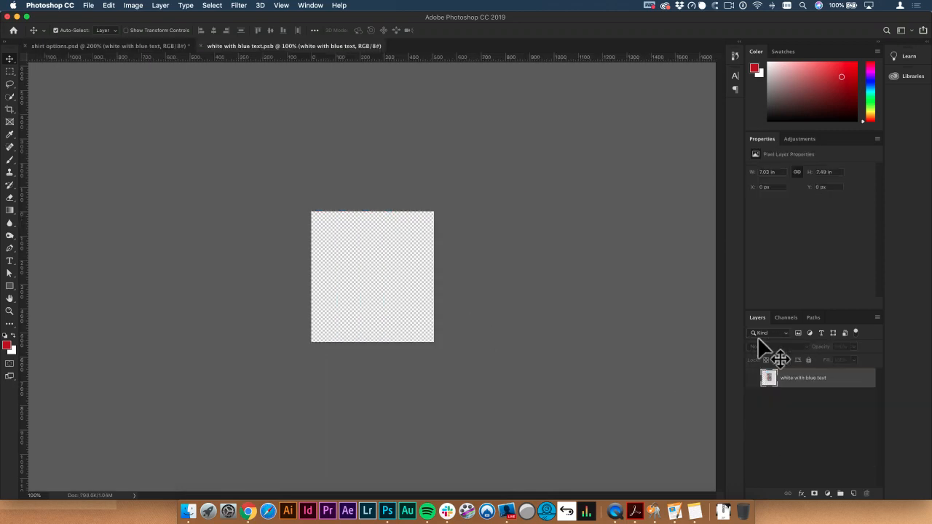
left_click(115, 45)
key("super+s")
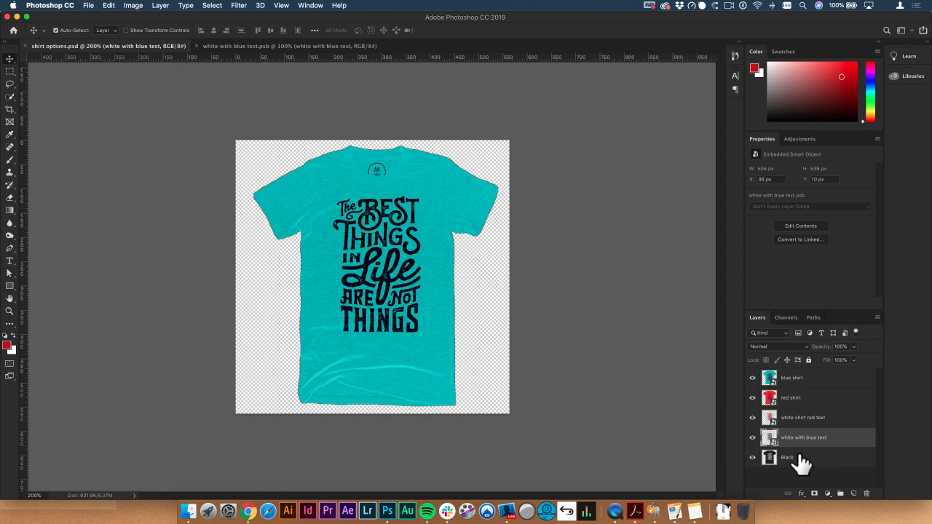
Step: Set up another layers-to-files export with the existing "shirt options" folder on the Desktop as the destination
left_click(88, 5)
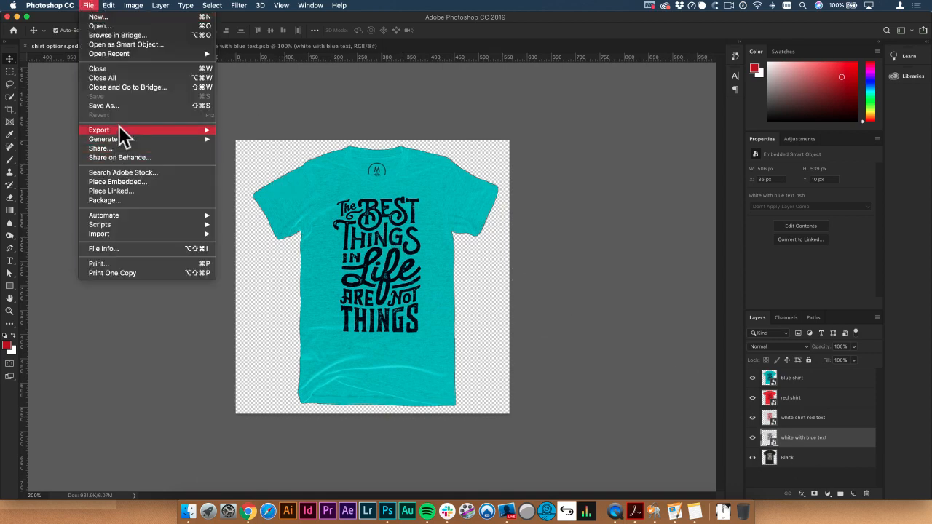
mouse_move(131, 129)
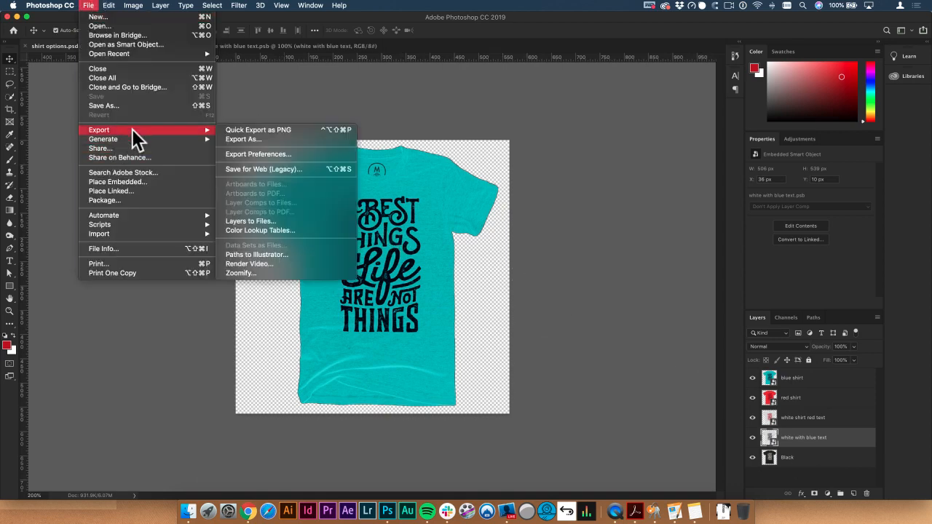
left_click(274, 221)
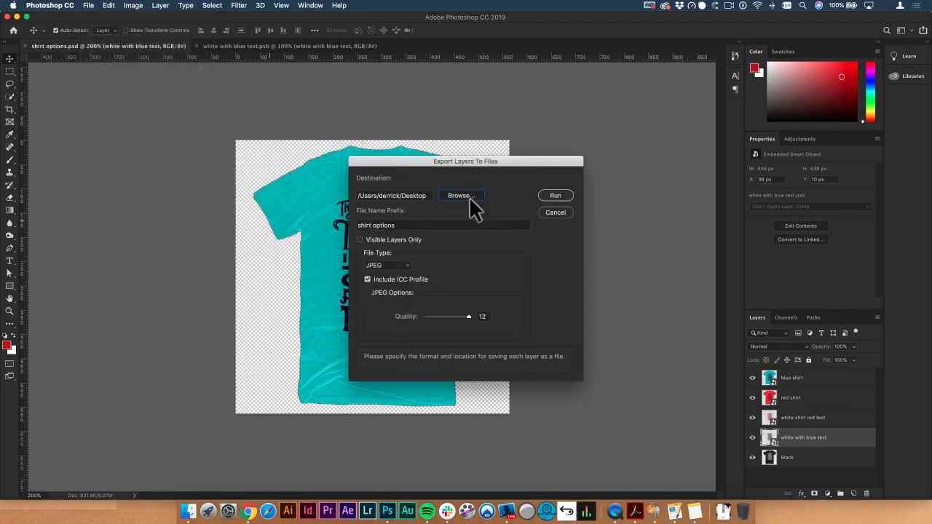
left_click(468, 197)
left_click(551, 238)
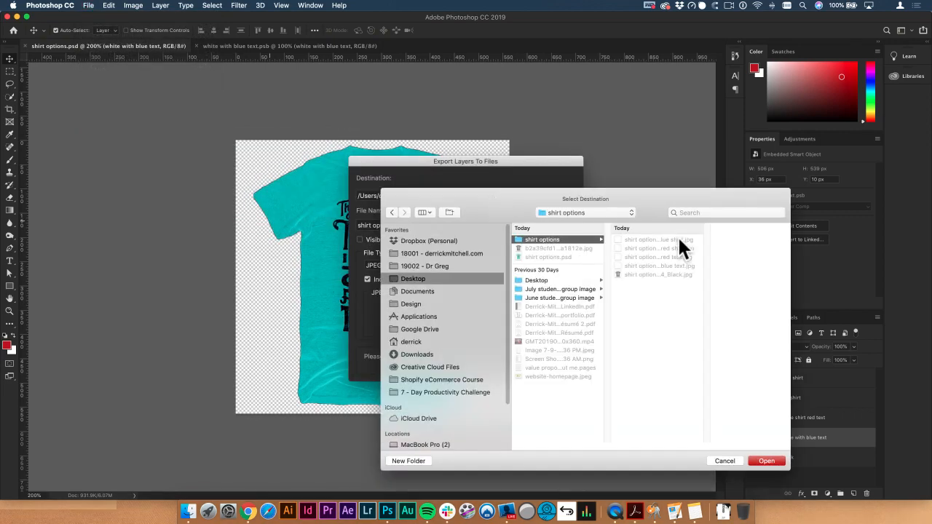
left_click(767, 460)
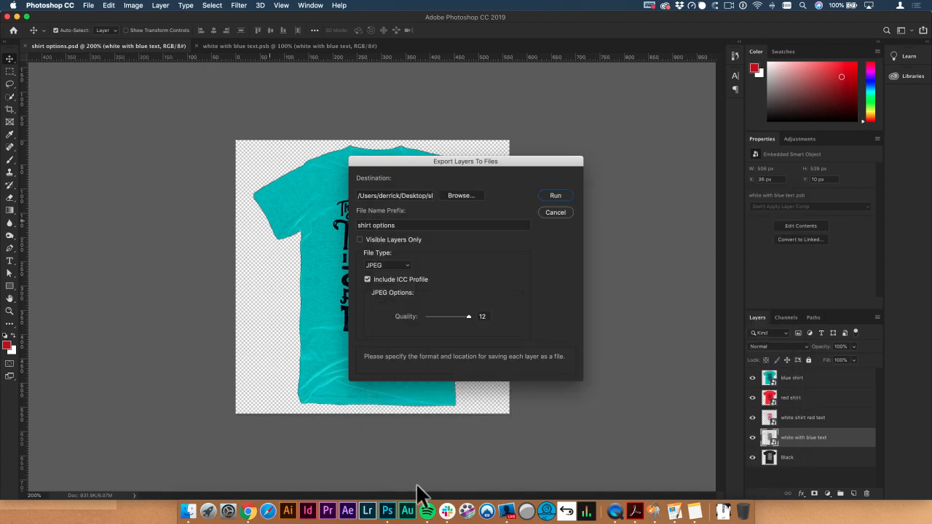
Step: Switch to Finder and delete all previously exported JPEG files from the "shirt options" folder on the Desktop
left_click(189, 512)
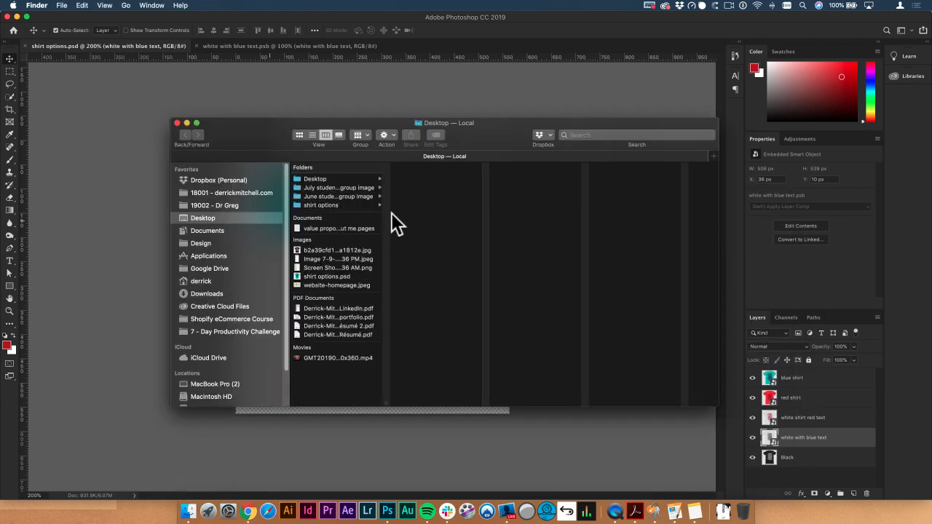
left_click(331, 206)
left_click_drag(391, 226, 421, 175)
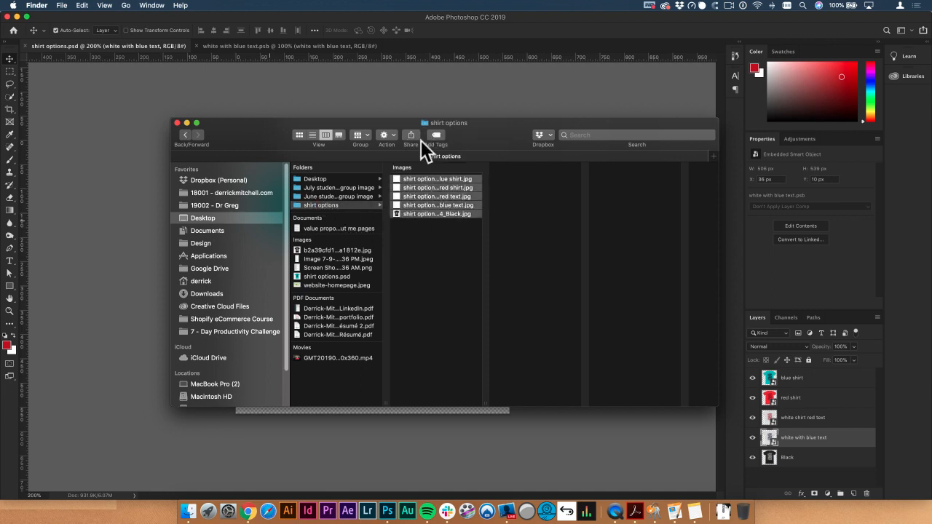
key("super+BackSpace")
Step: Switch back to Photoshop and run the prepared layers-to-files export as JPEGs with the "shirt options" prefix
left_click(100, 155)
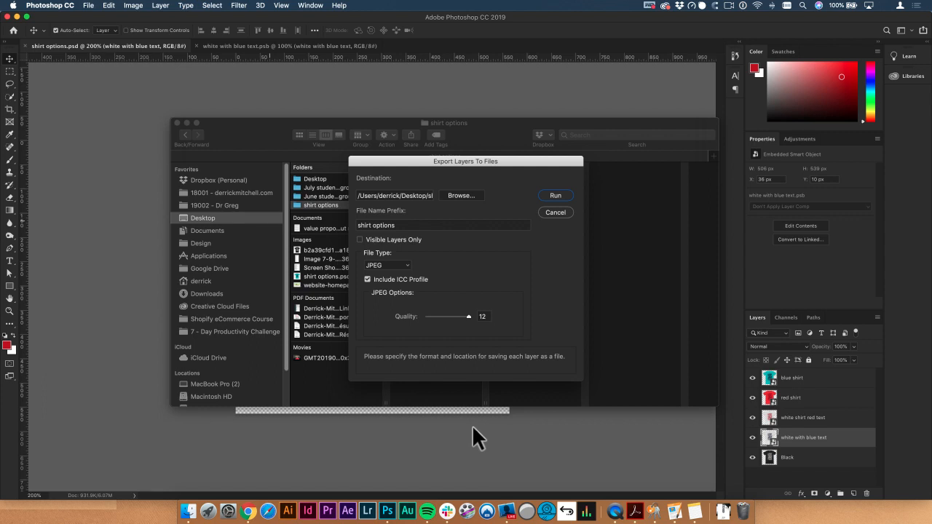
left_click(553, 196)
left_click(541, 174)
Step: Switch to Finder and preview the exported shirt JPEGs in the "shirt options" folder, from the blue shirt to the black one
left_click(188, 511)
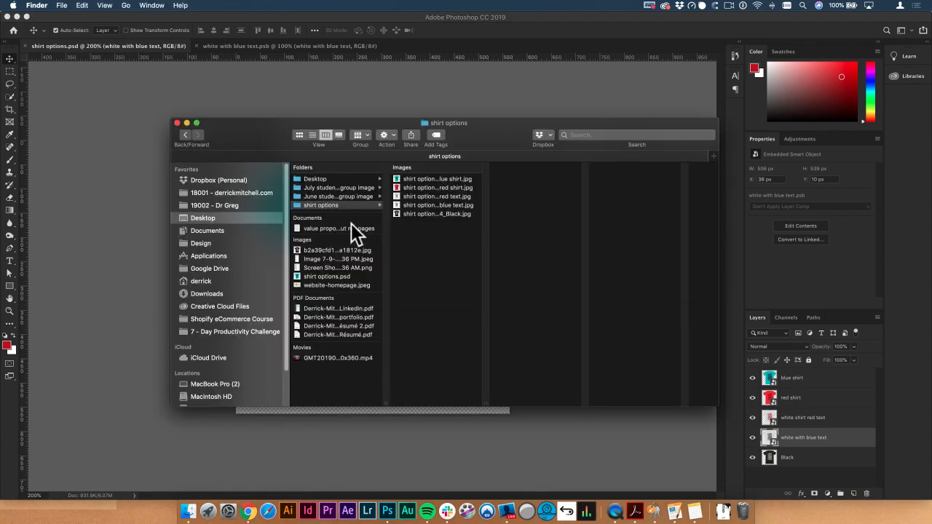
left_click(446, 182)
key("space")
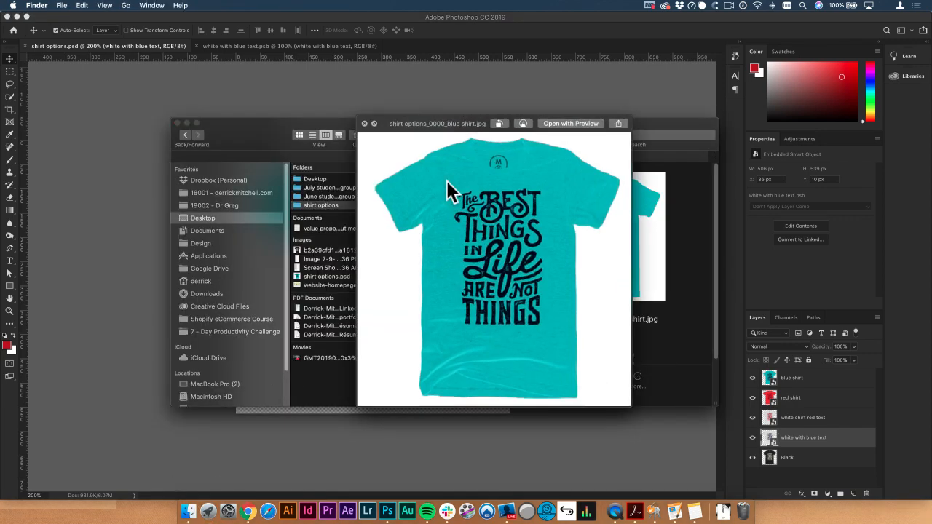
key("Down")
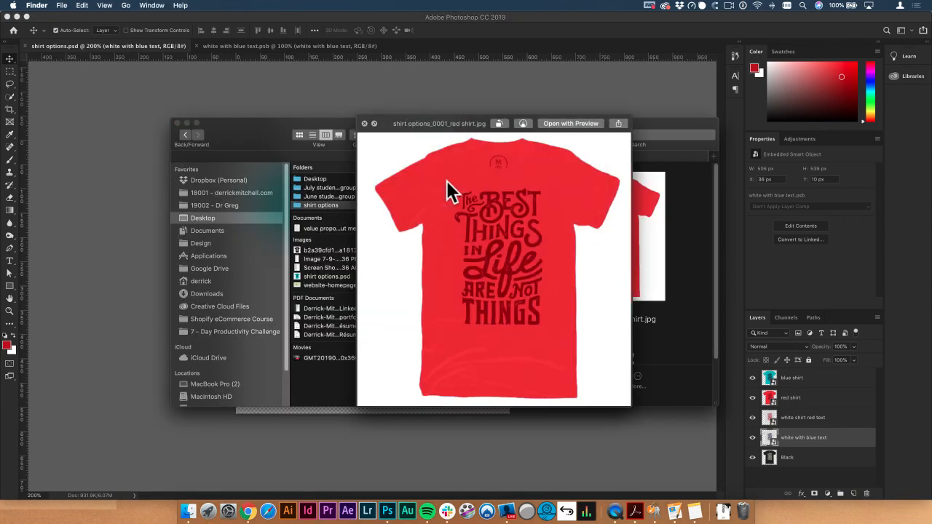
key("Down")
key("Down")
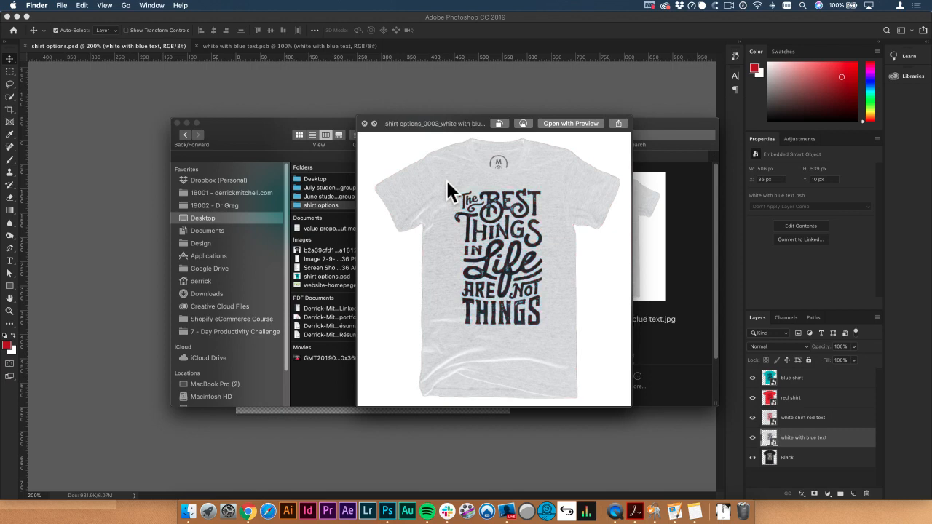
key("Down")
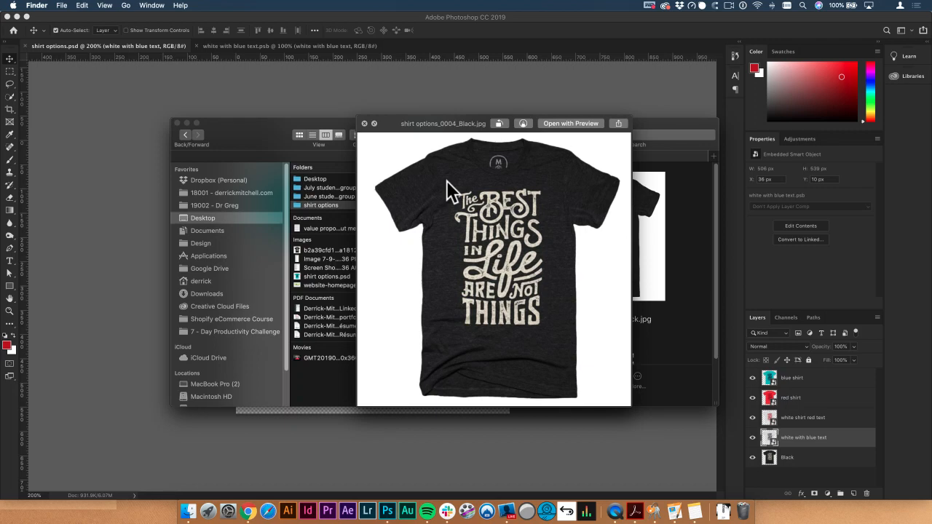
key("Up")
key("Up")
key("Up")
key("Up")
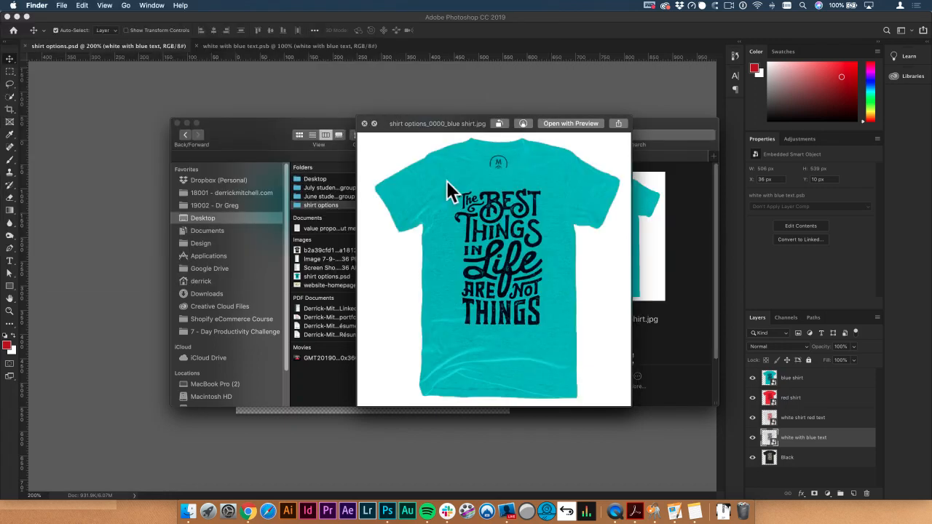
key("space")
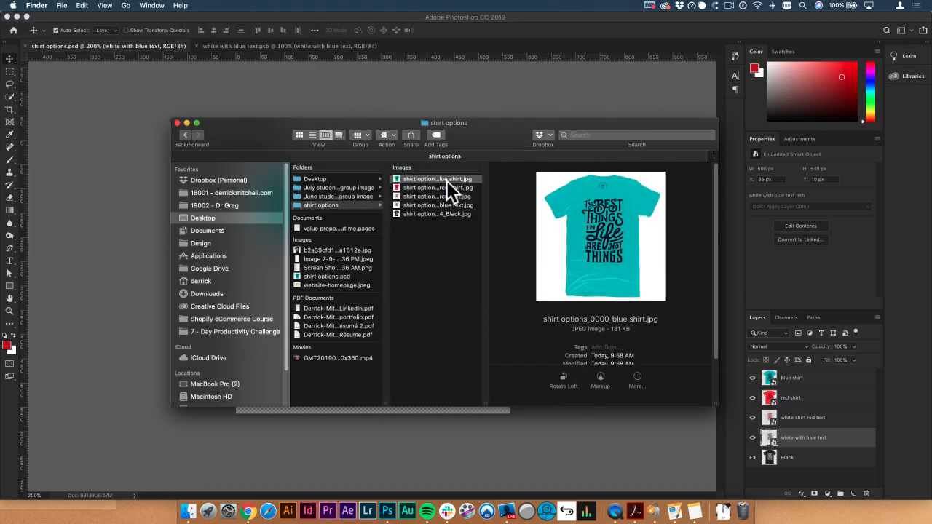
left_click_drag(497, 145, 457, 191)
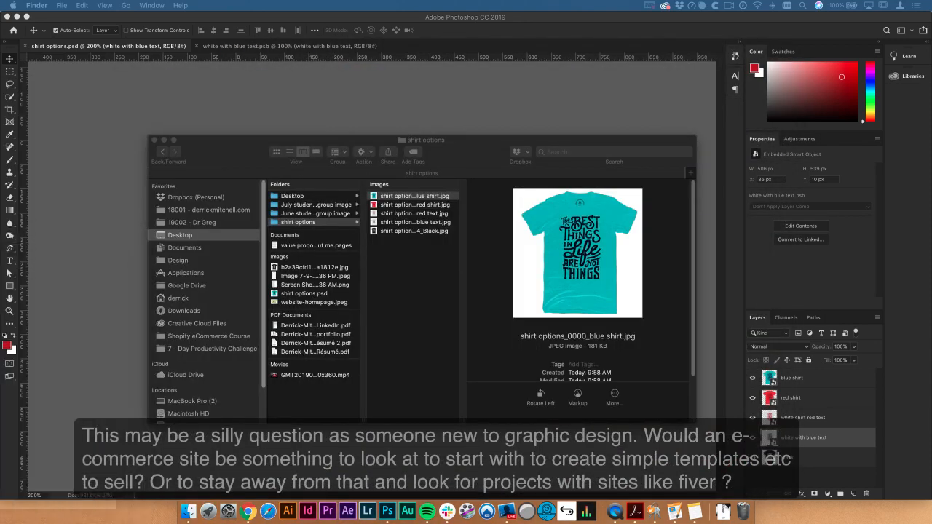
Step: Switch to Chrome and read the viewer's question in the video comments of the Complete Graphic Design Facebook group
left_click_drag(731, 6, 607, 77)
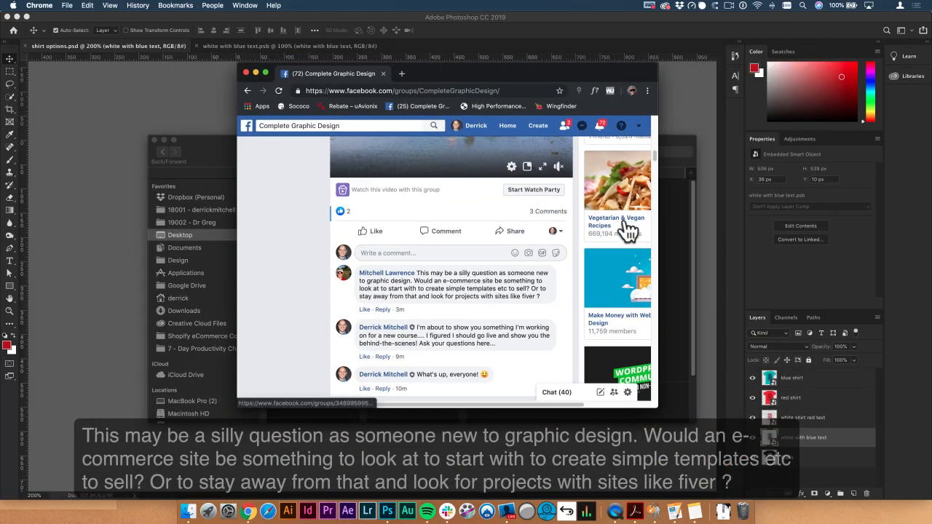
scroll(436, 271, "down", 1)
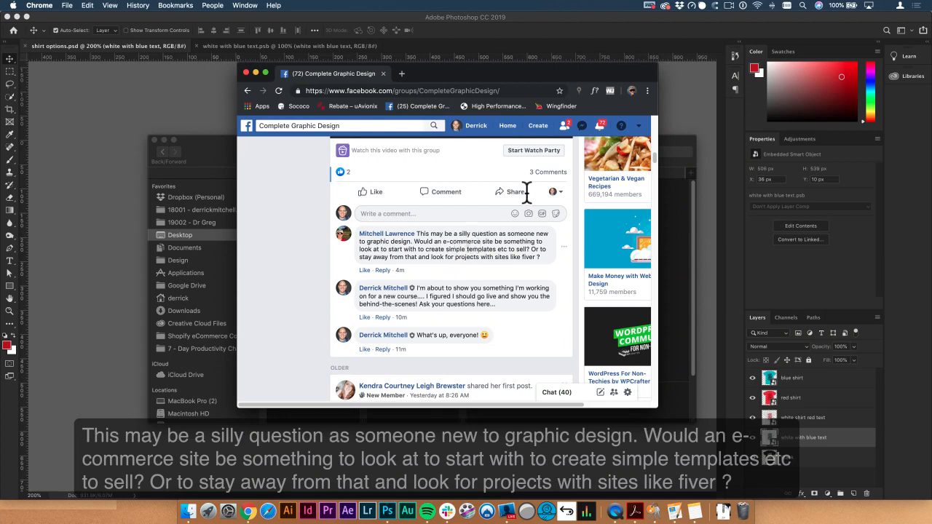
left_click_drag(452, 73, 439, 83)
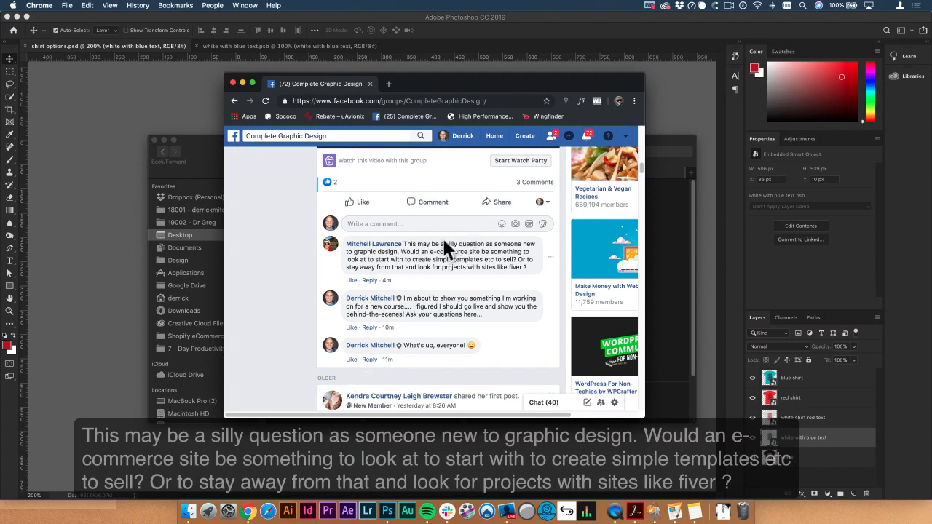
left_click_drag(531, 81, 538, 81)
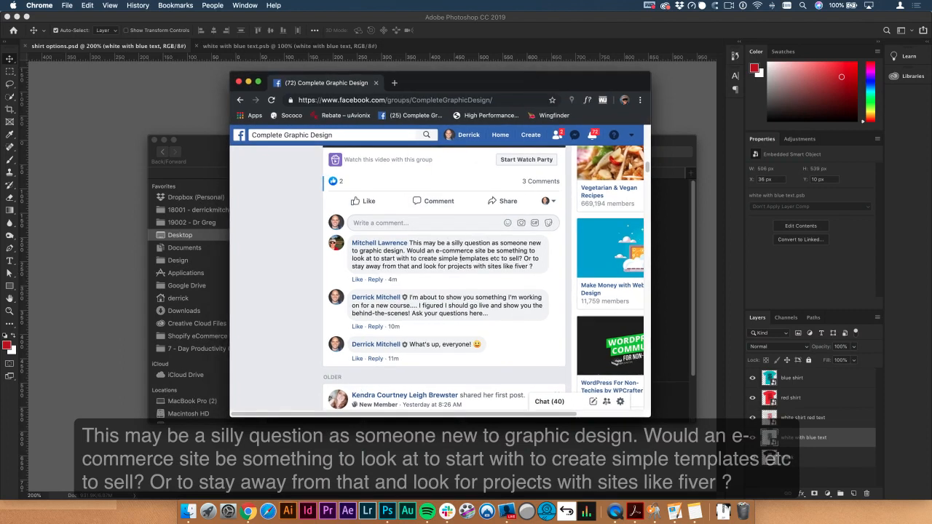